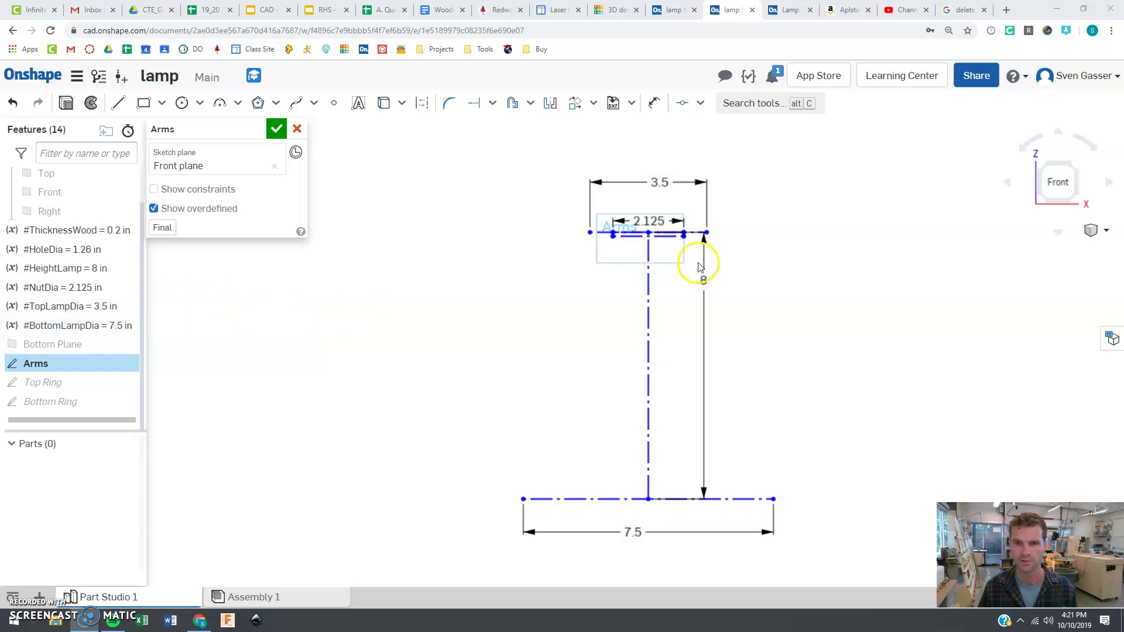
Step: Compare the Arms sketch with the finished example arm and review its 3.5 top-width dimension
left_click(677, 10)
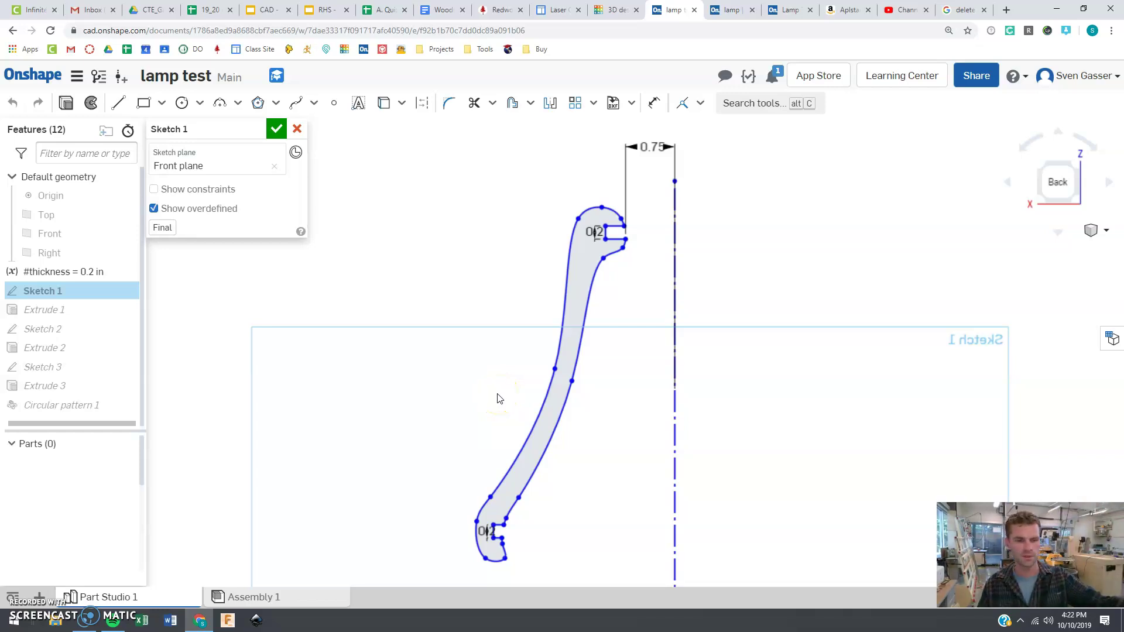
left_click(732, 10)
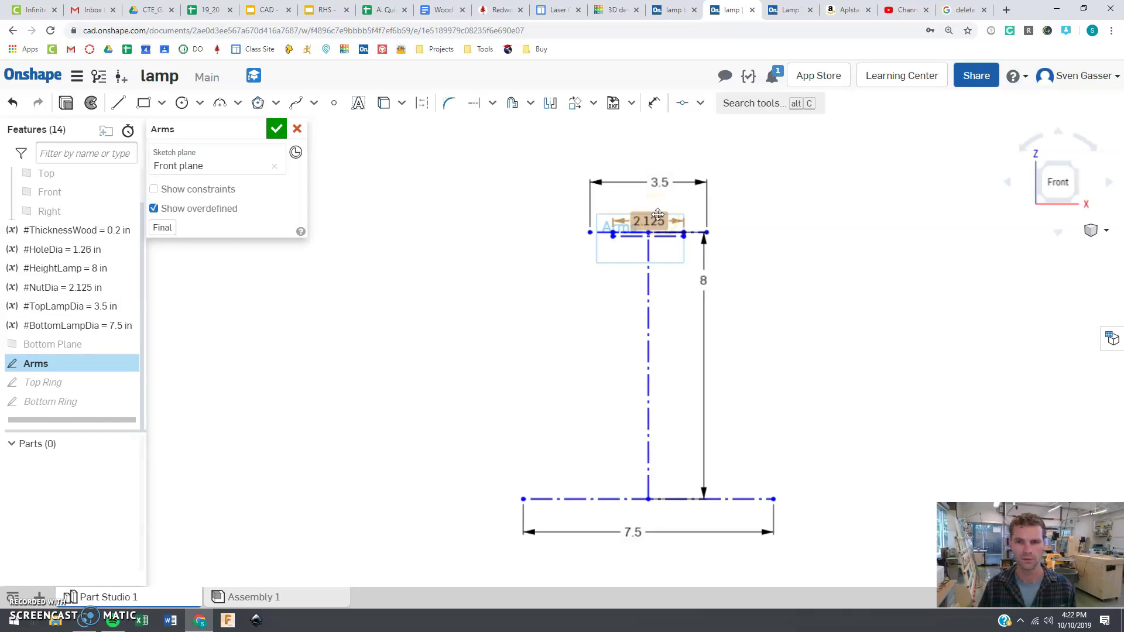
left_click(773, 250)
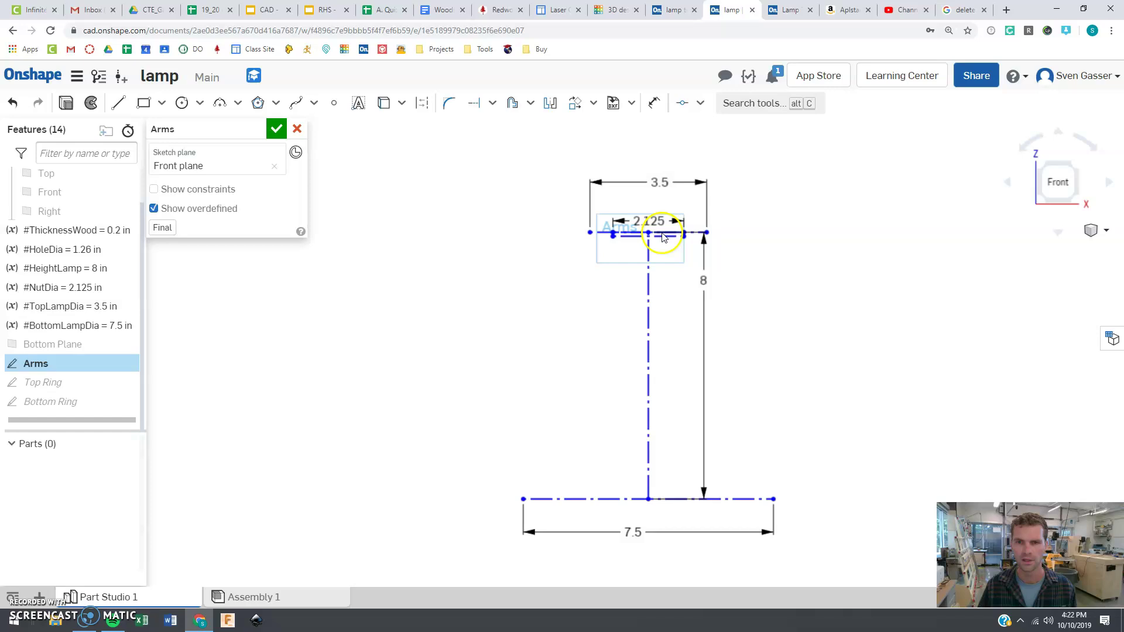
left_click(651, 182)
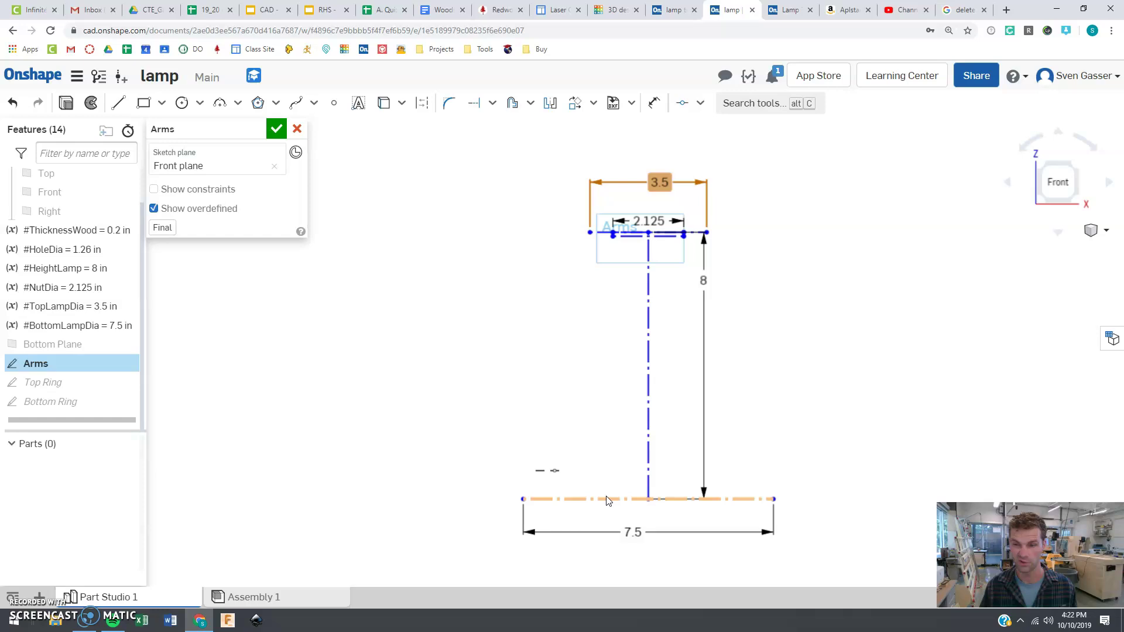
left_click(591, 414)
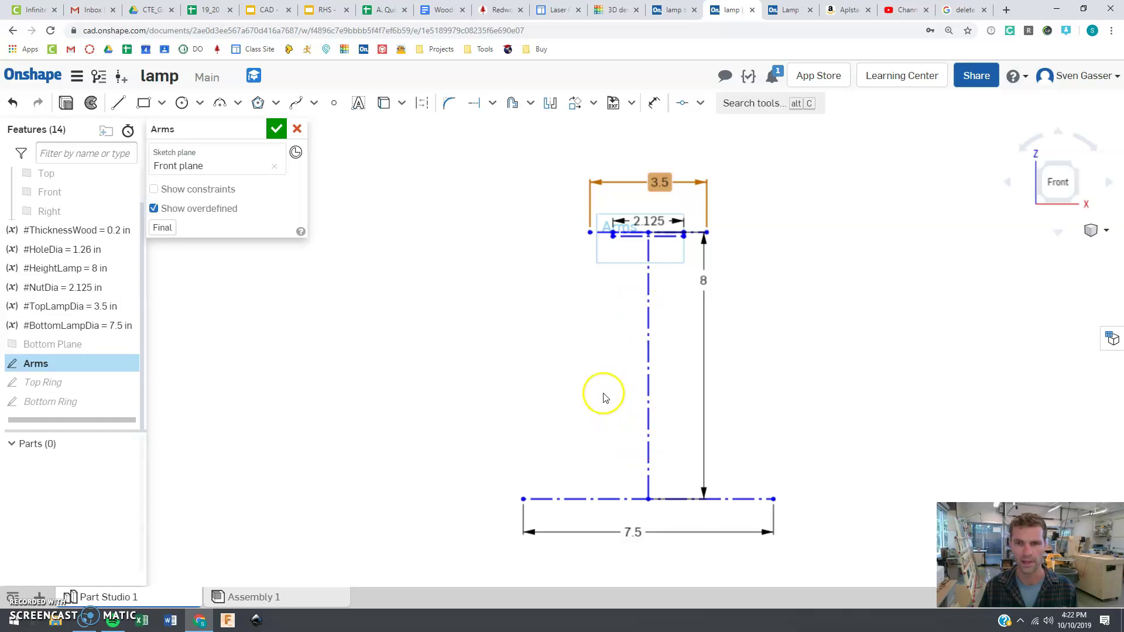
scroll(632, 251, "down", 2)
scroll(655, 229, "up", 5)
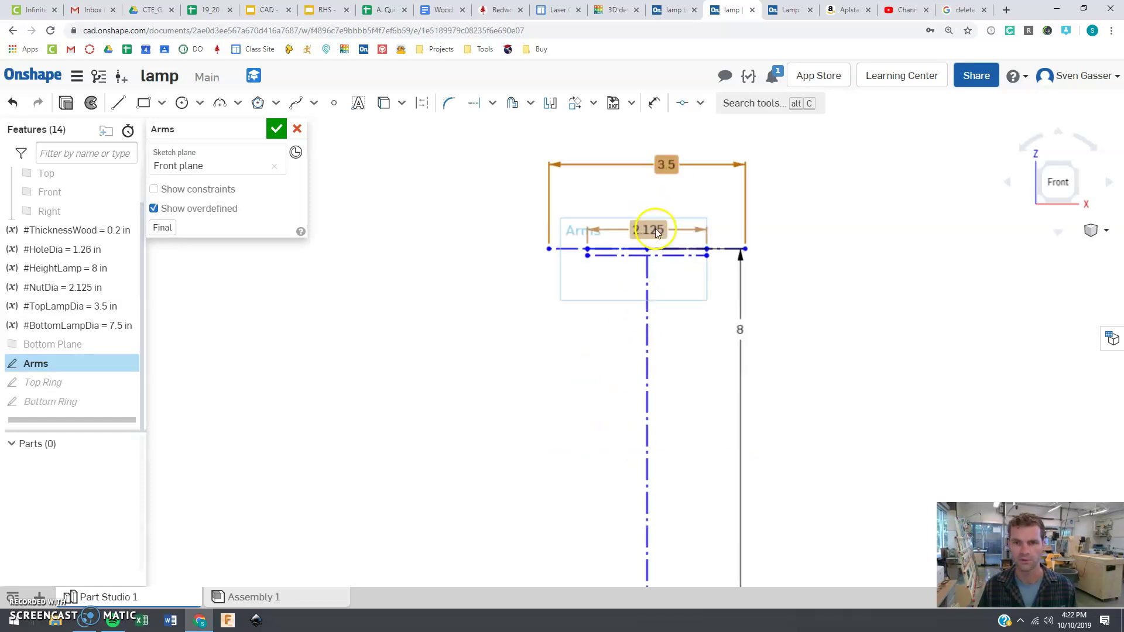
left_click(917, 269)
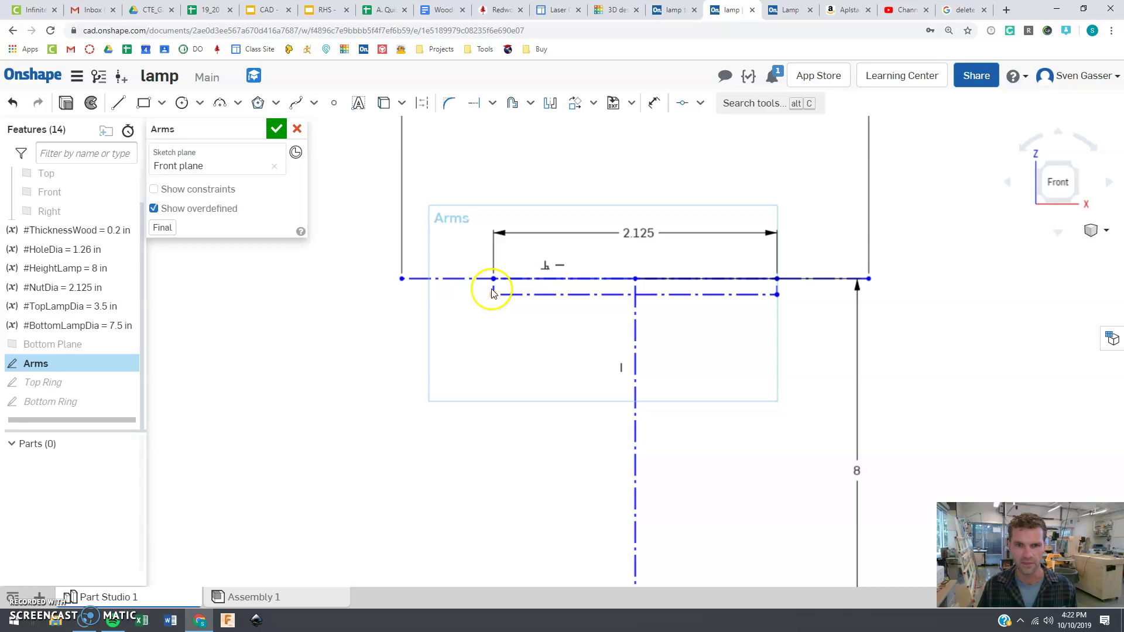
Step: Check the lamp socket's measurements on the product page and in the Lamp Template part studio
left_click(843, 10)
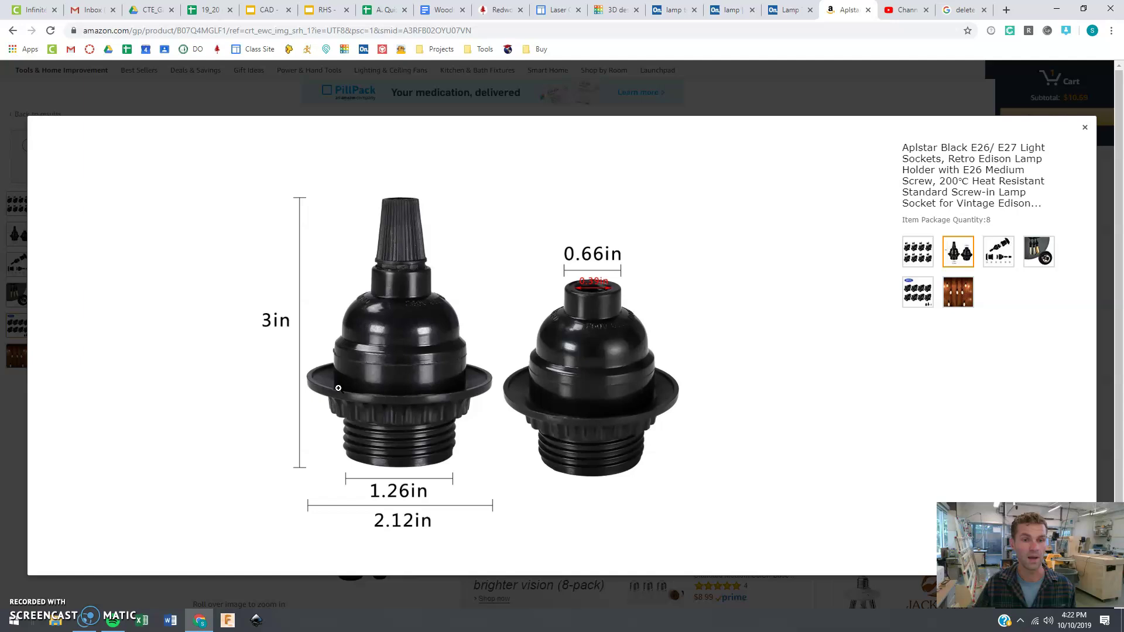
left_click(791, 11)
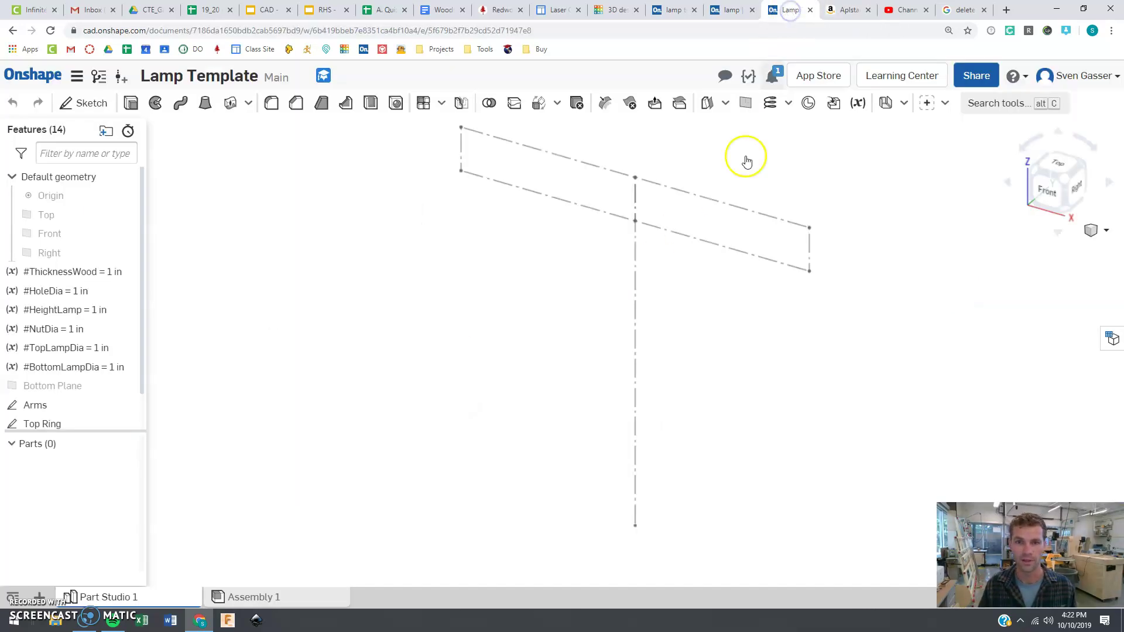
left_click(725, 12)
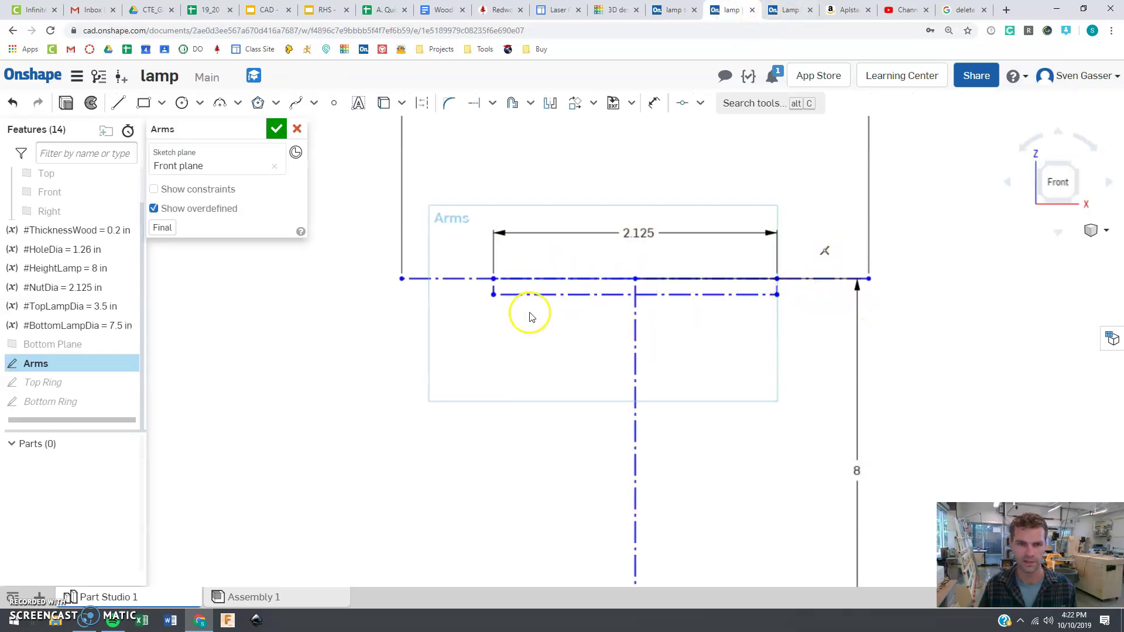
scroll(531, 312, "down", 3)
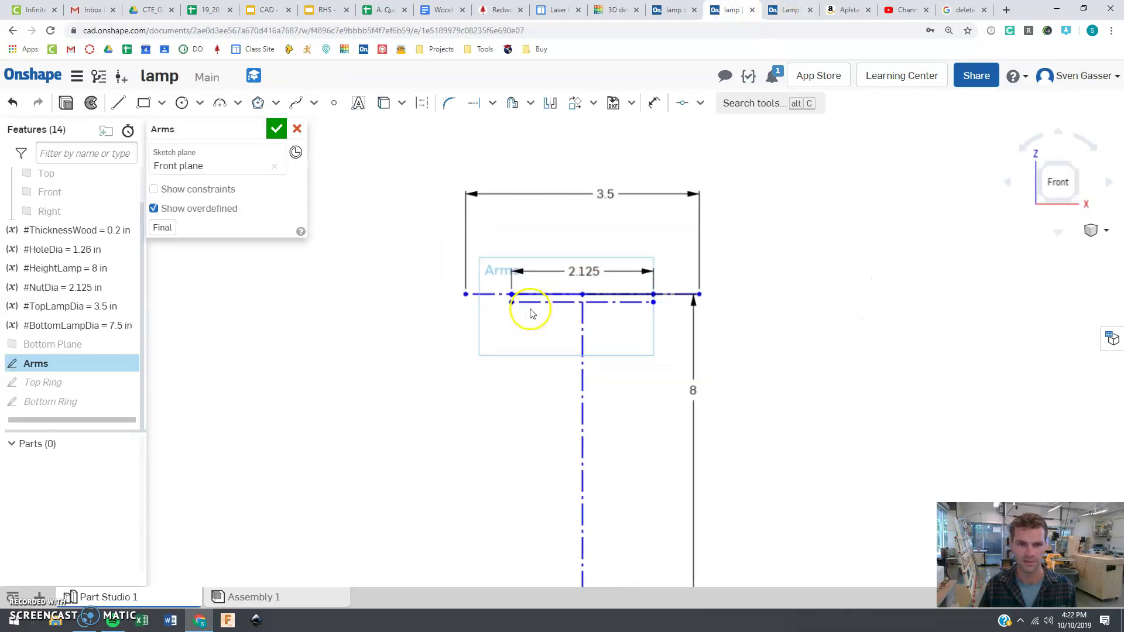
Step: Start a spline near the top line's left end and run the outer edge down to the bottom line
left_click(297, 106)
scroll(802, 121, "down", 3)
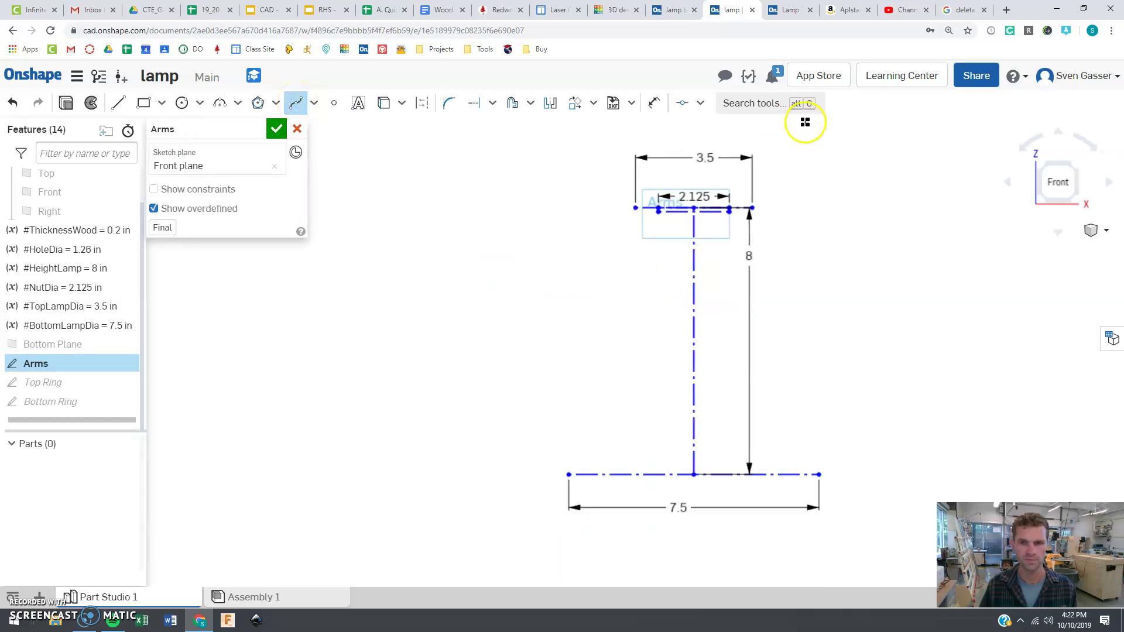
scroll(792, 187, "up", 1)
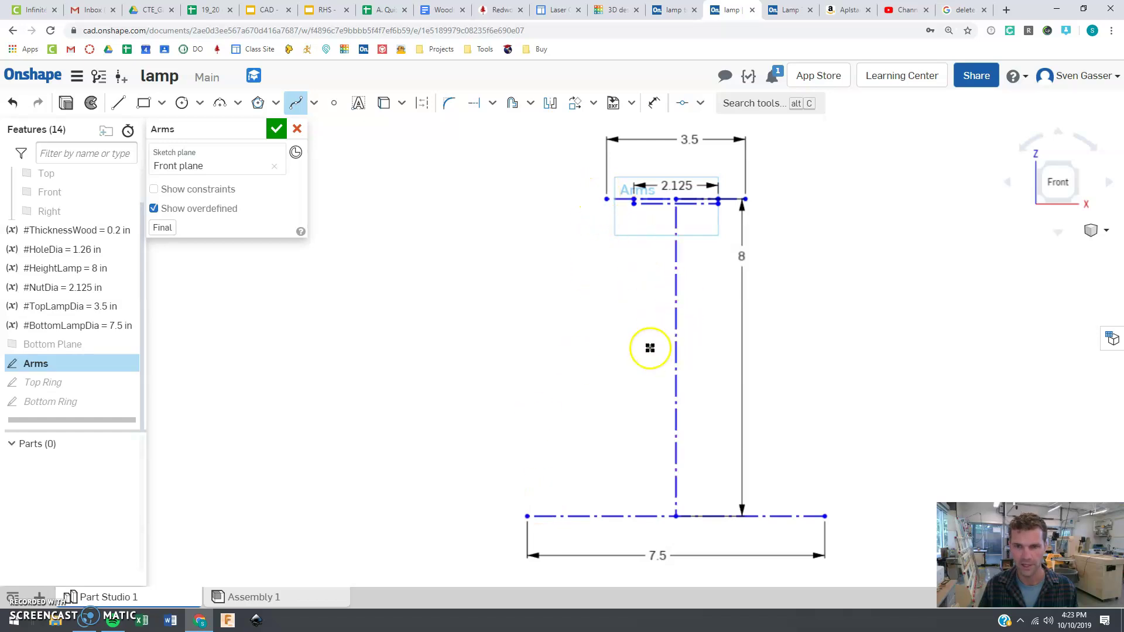
left_click(598, 190)
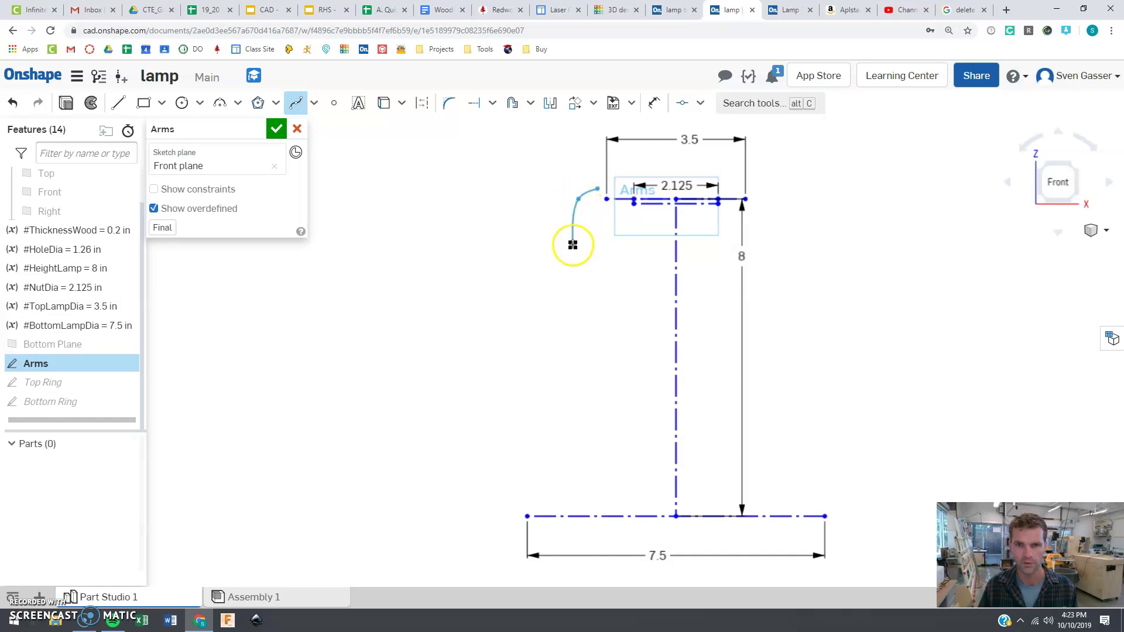
left_click(556, 329)
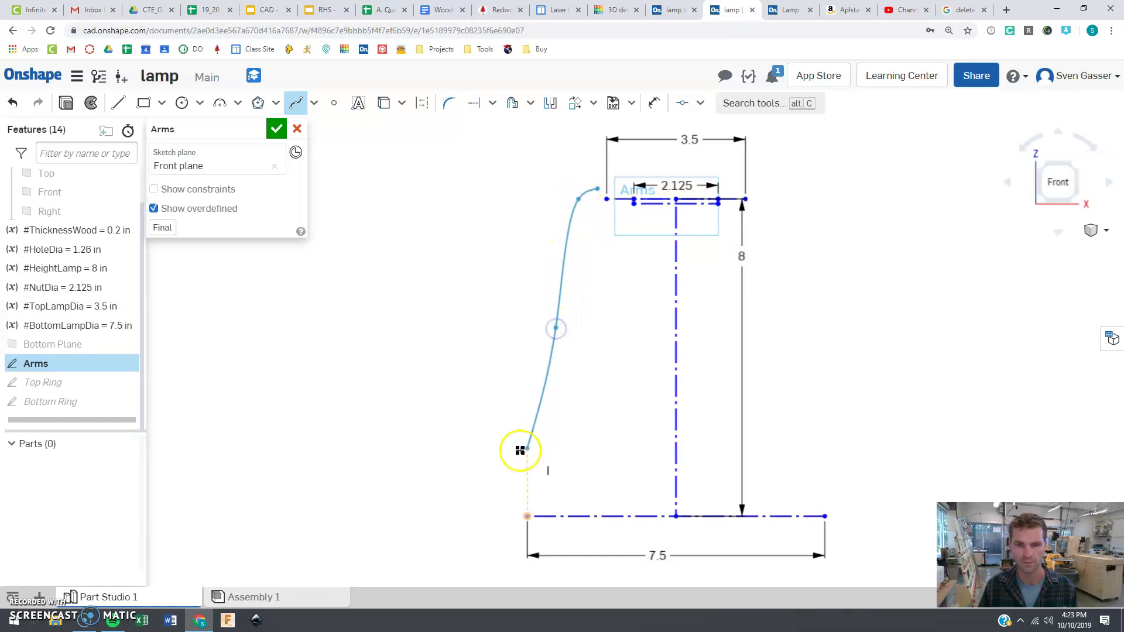
left_click(502, 517)
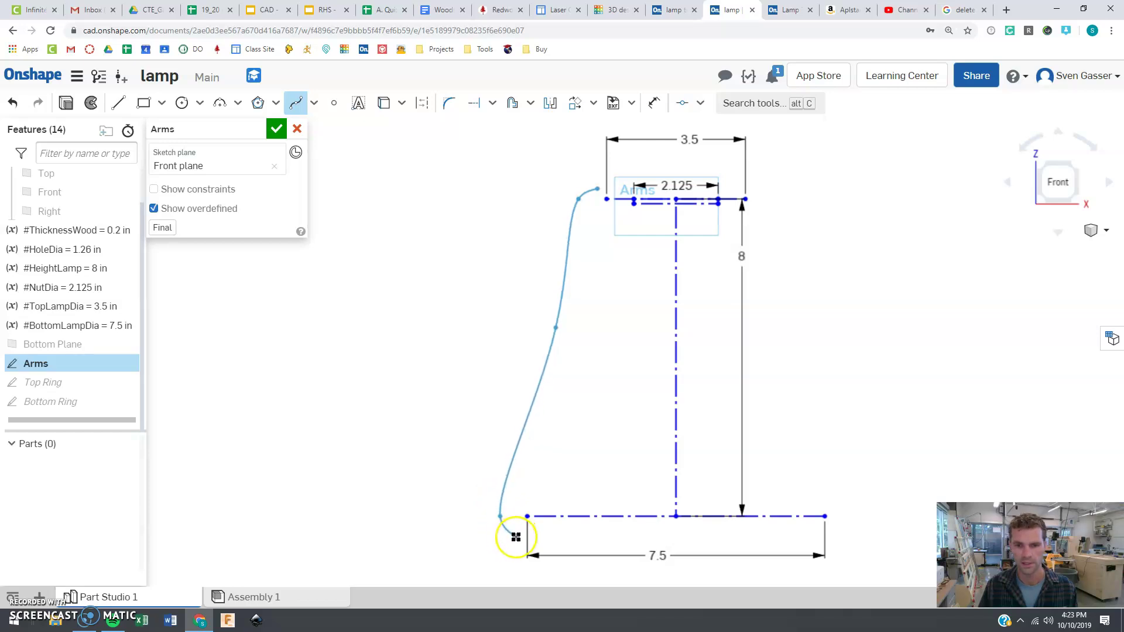
Step: Round the spline around the bottom tip and bring the inner edge back up, closing at the start point
double_click(520, 536)
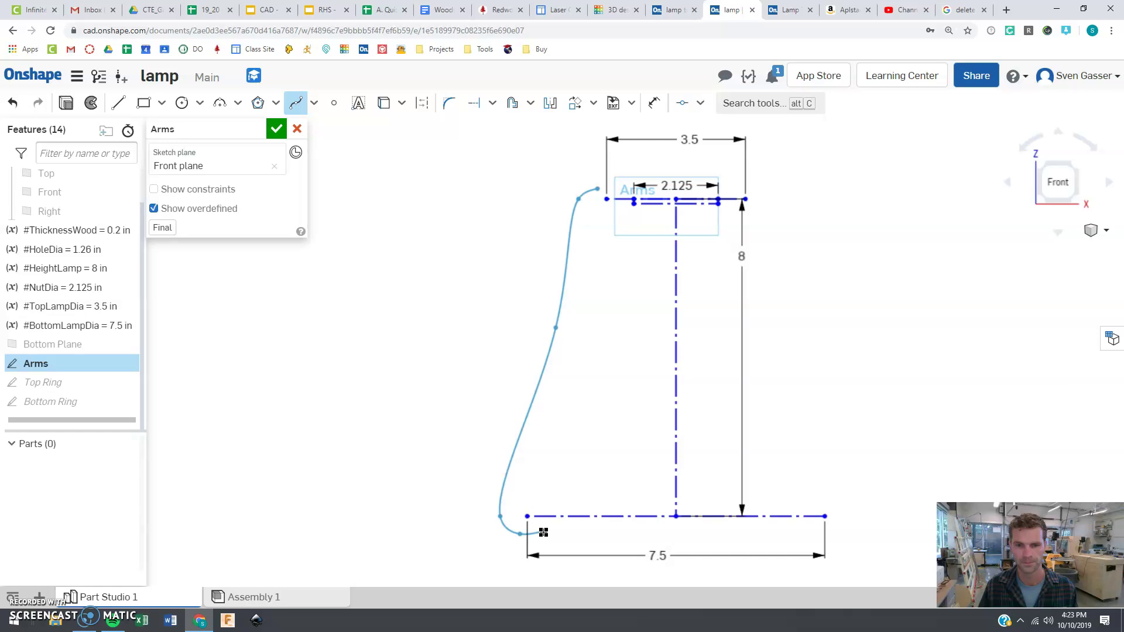
left_click(539, 529)
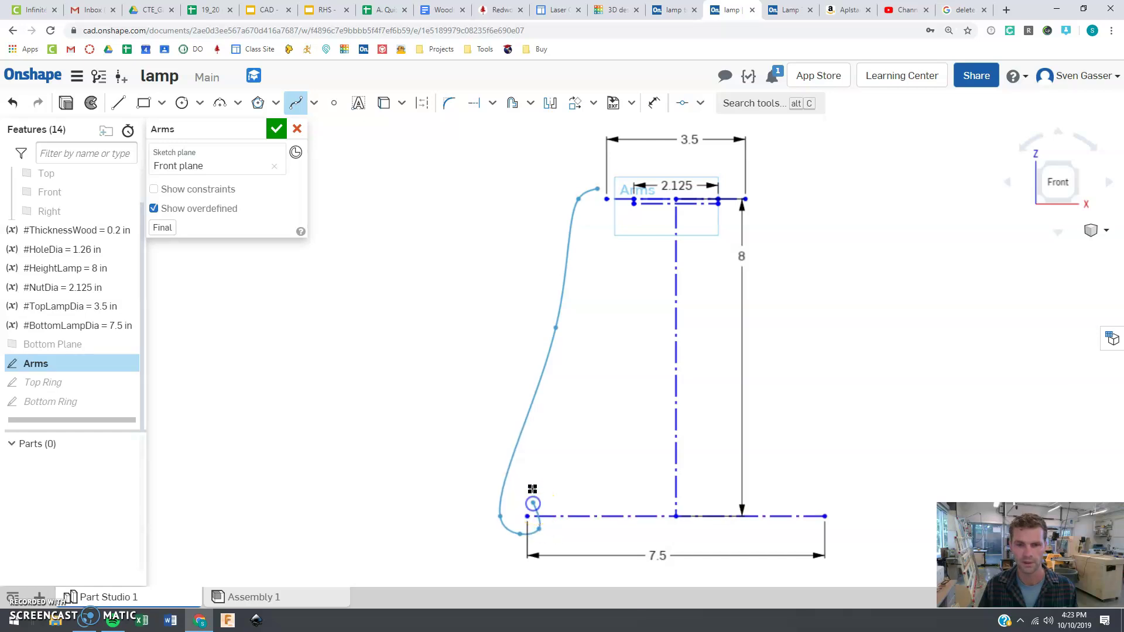
left_click(533, 503)
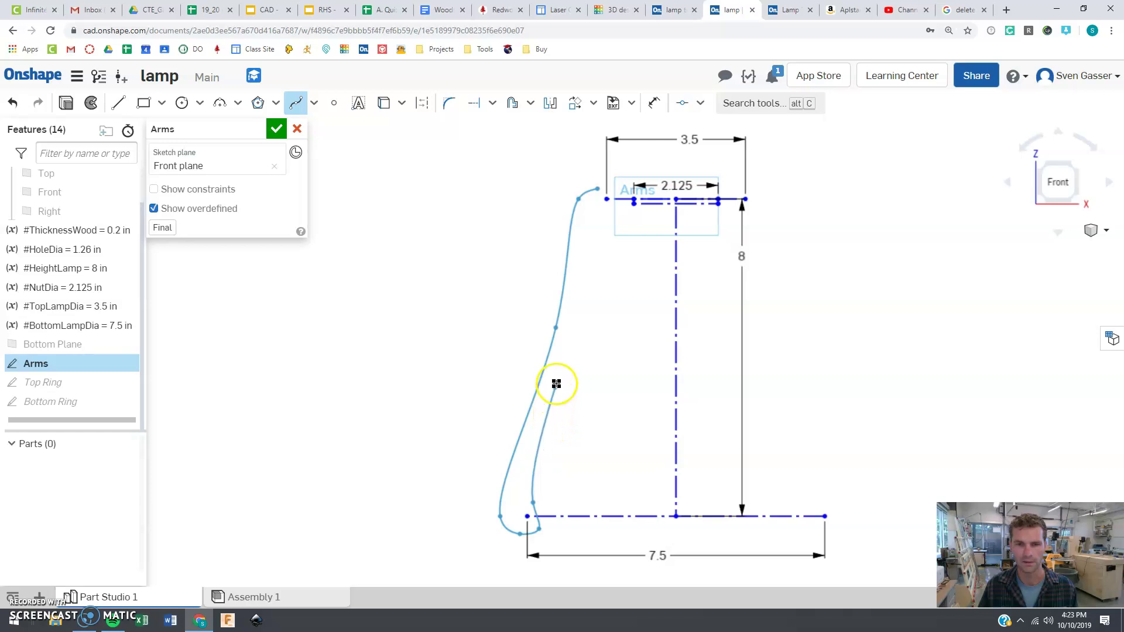
left_click(563, 364)
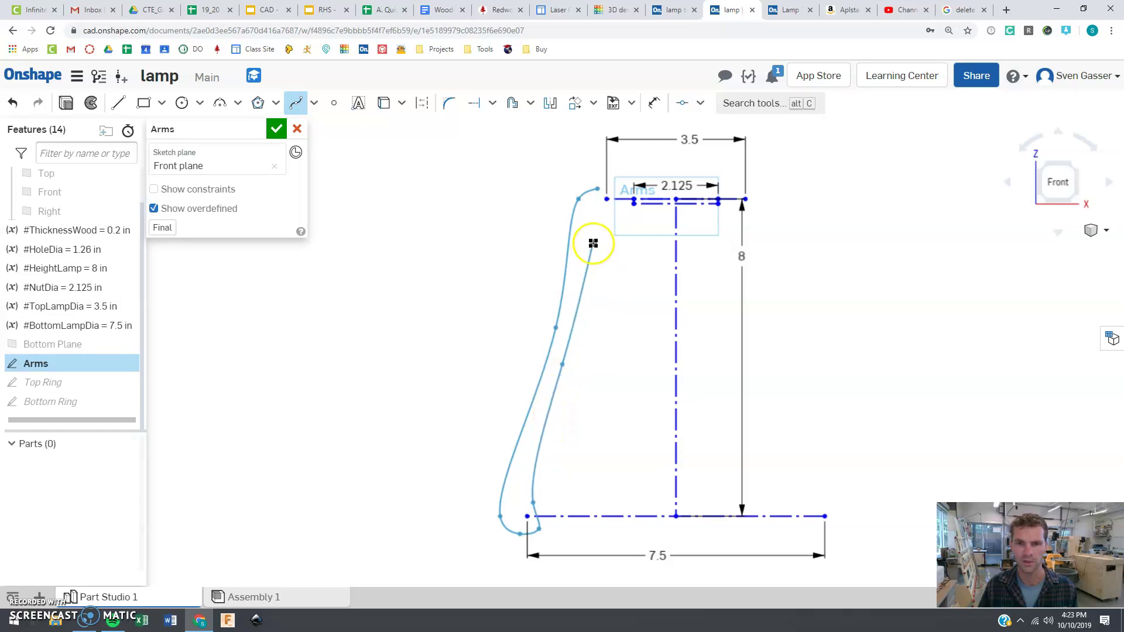
left_click(587, 227)
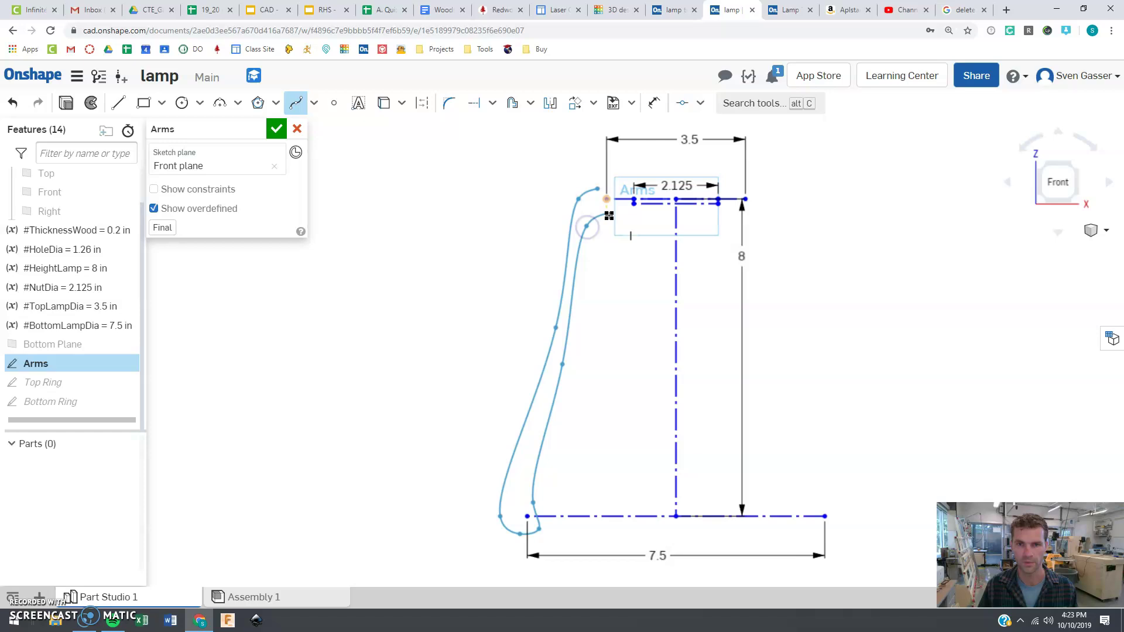
left_click(608, 217)
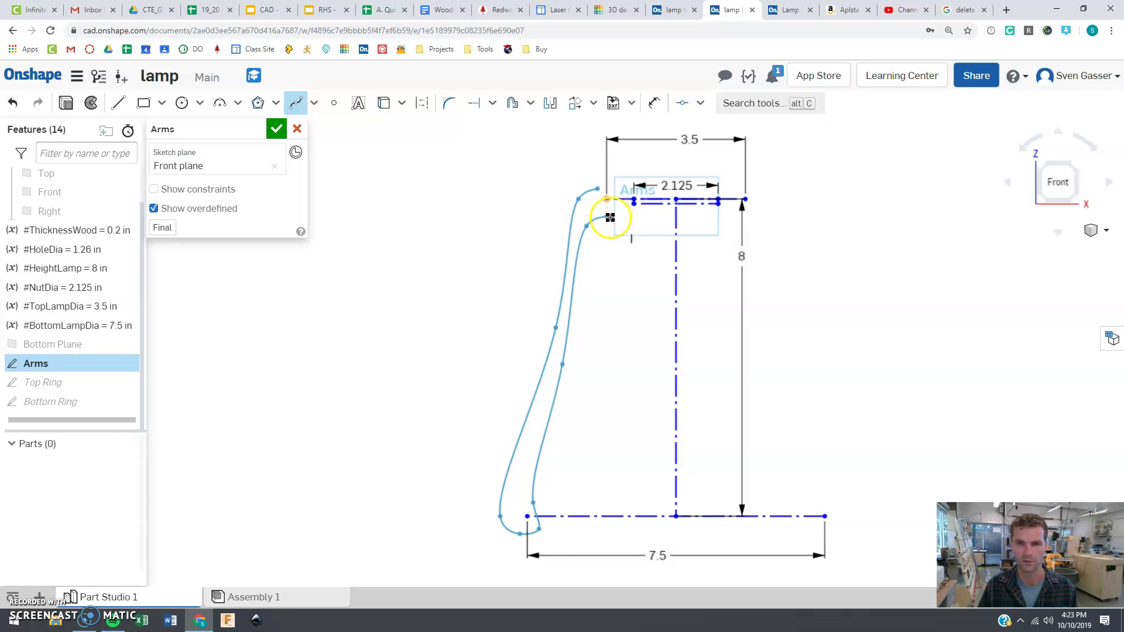
left_click(598, 188)
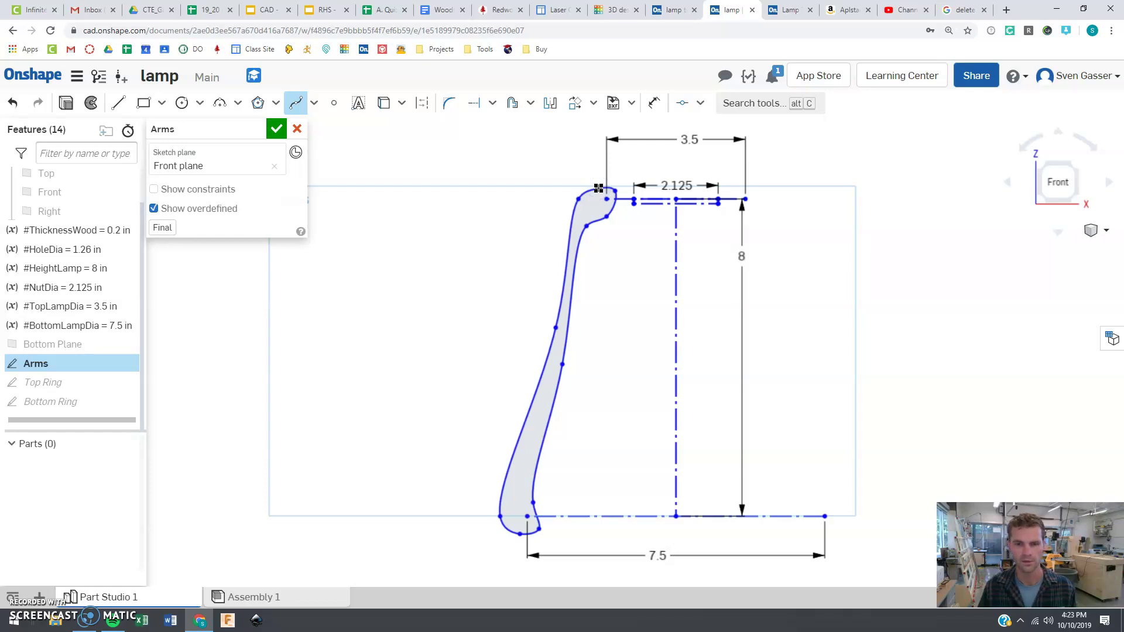
left_click(593, 196)
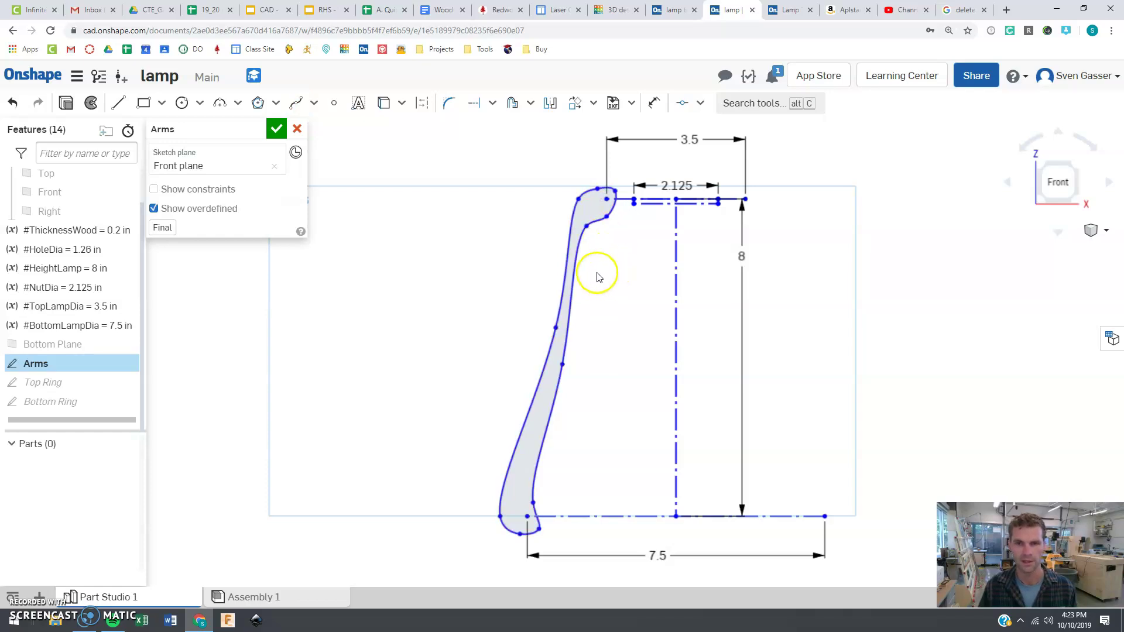
scroll(603, 202, "down", 1)
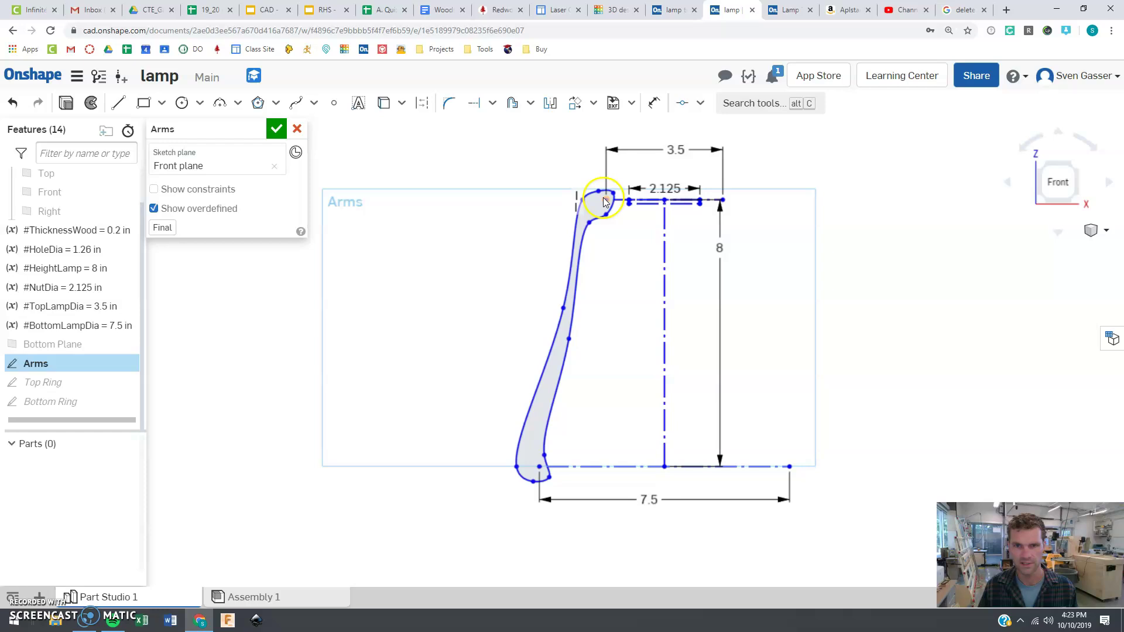
scroll(603, 202, "up", 1)
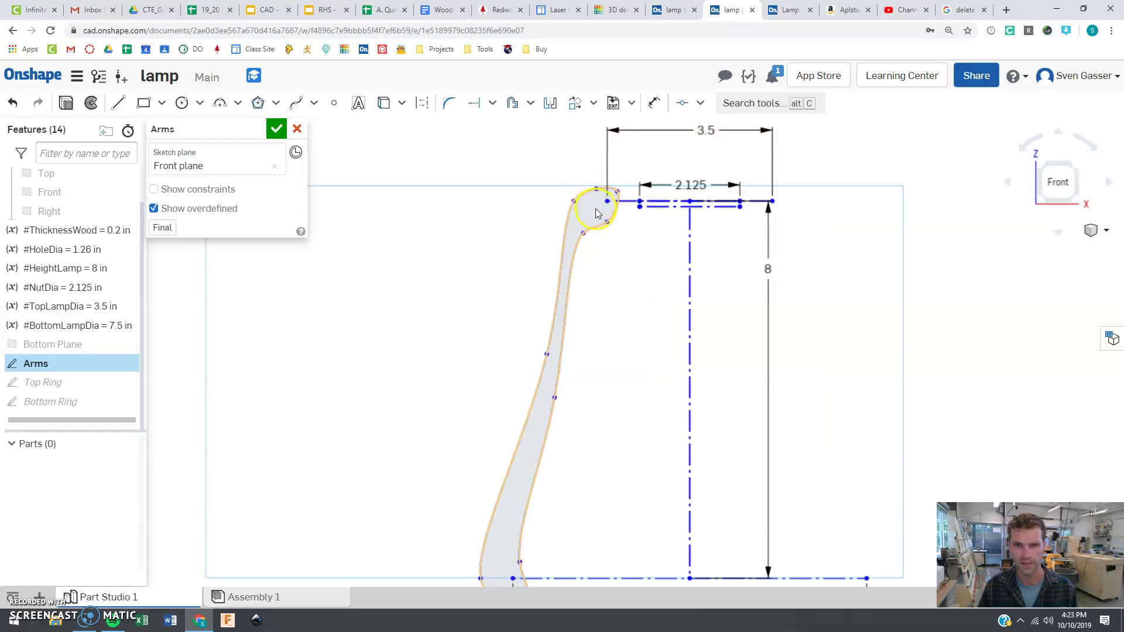
scroll(597, 213, "down", 1)
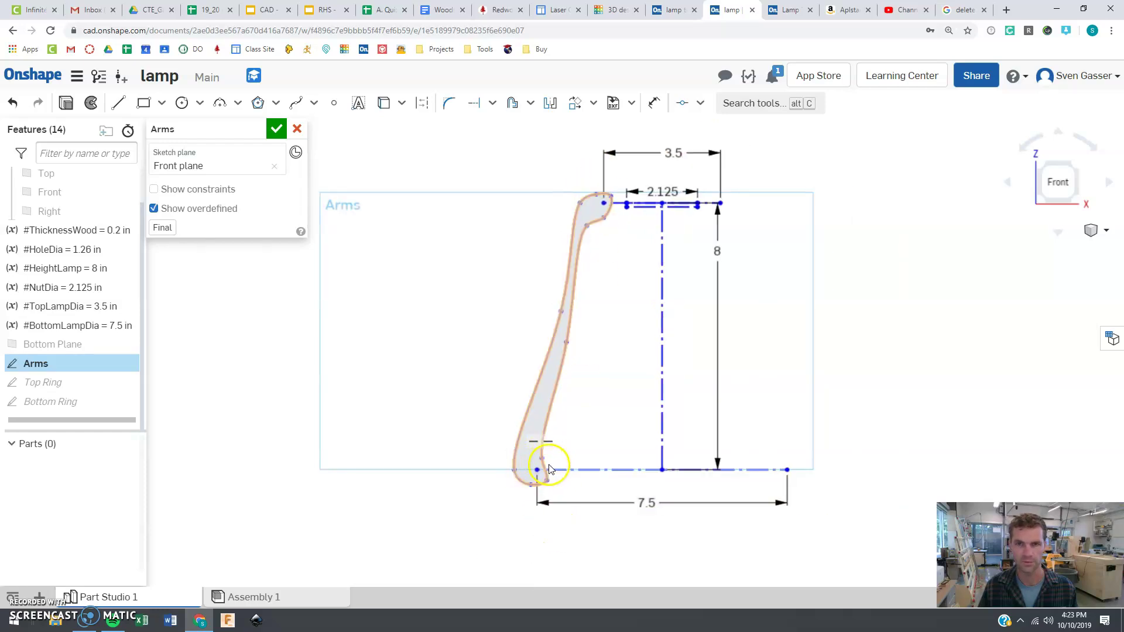
scroll(547, 471, "up", 1)
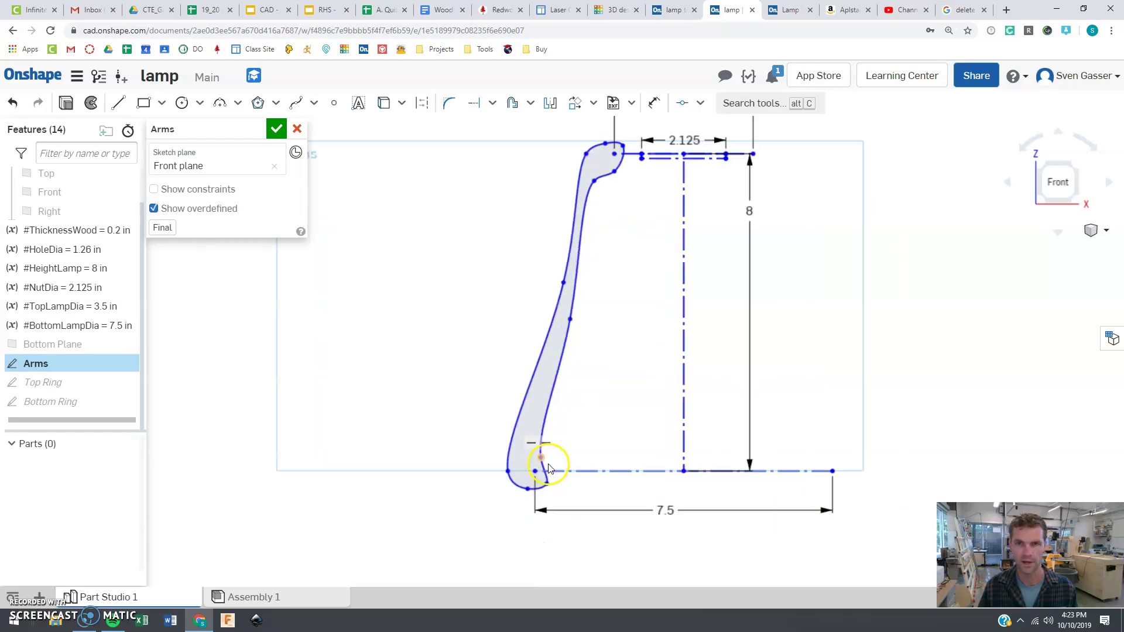
left_click(673, 11)
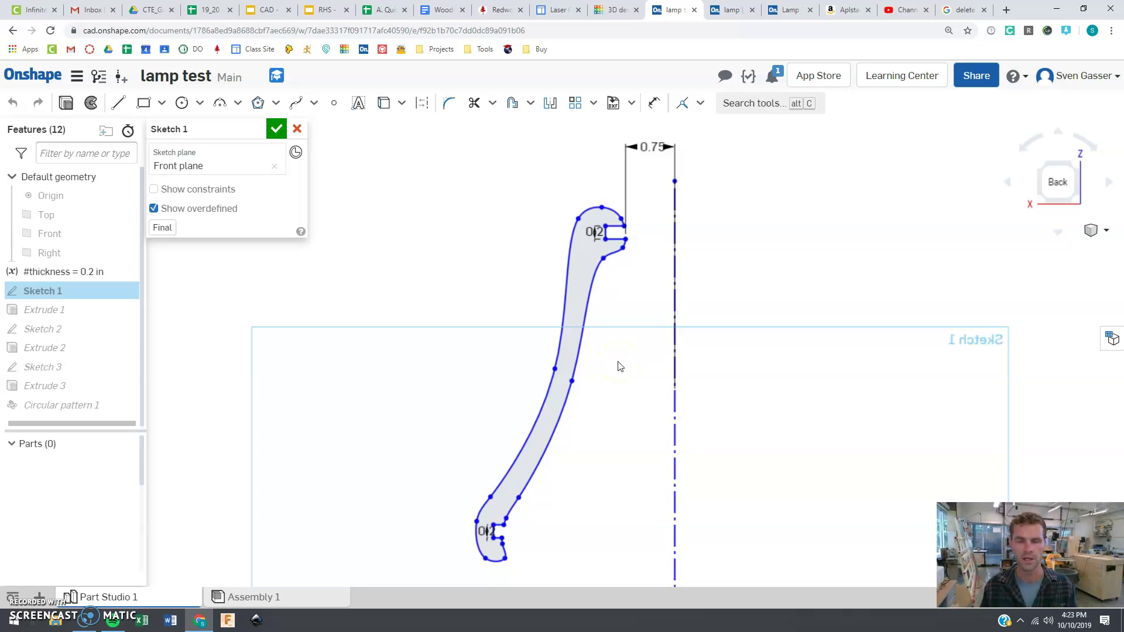
left_click(731, 11)
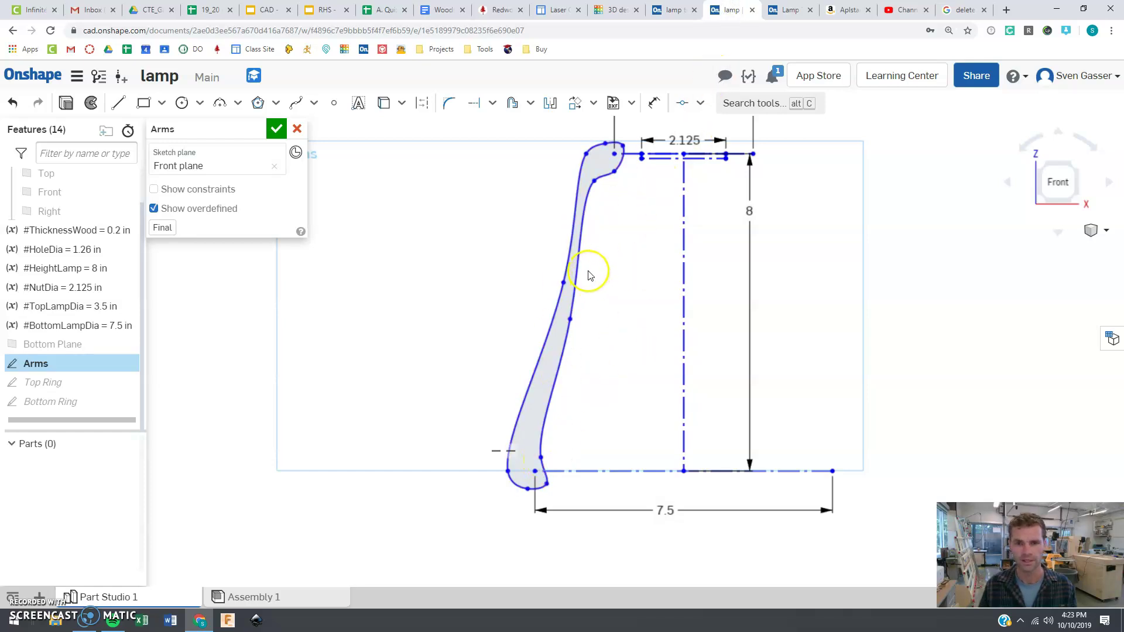
Step: Stretch the arm's top spline point up and right above the top line, undoing a second point move
scroll(584, 299, "down", 1)
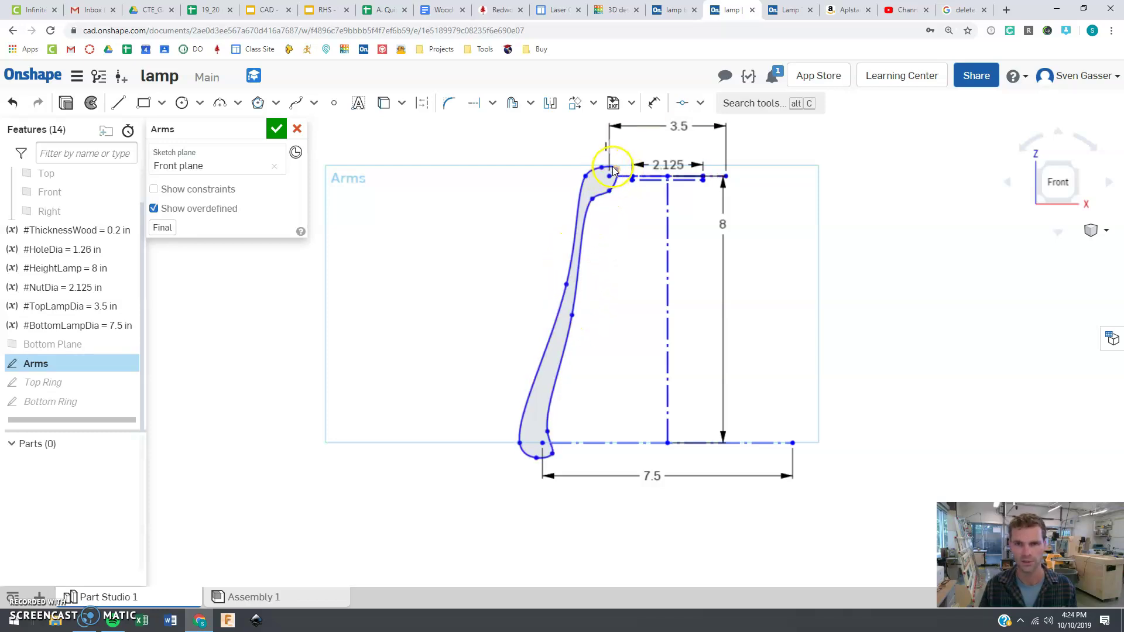
mouse_move(603, 170)
left_mouse_down()
mouse_move(607, 144)
mouse_move(635, 127)
left_mouse_up()
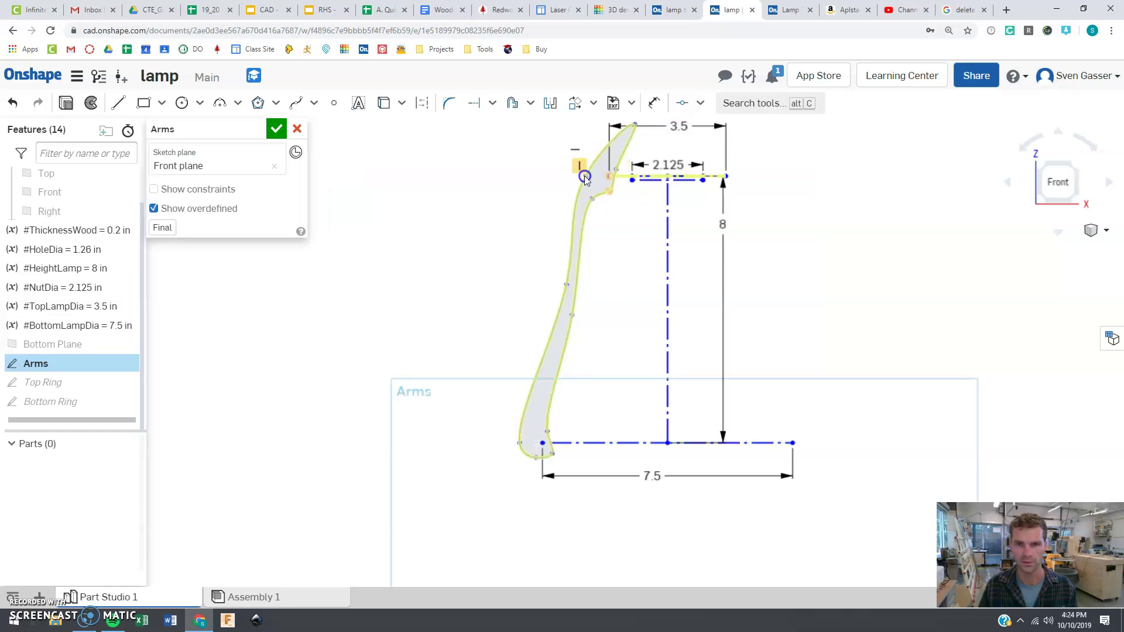
left_click_drag(594, 177, 588, 181)
key("ctrl+z")
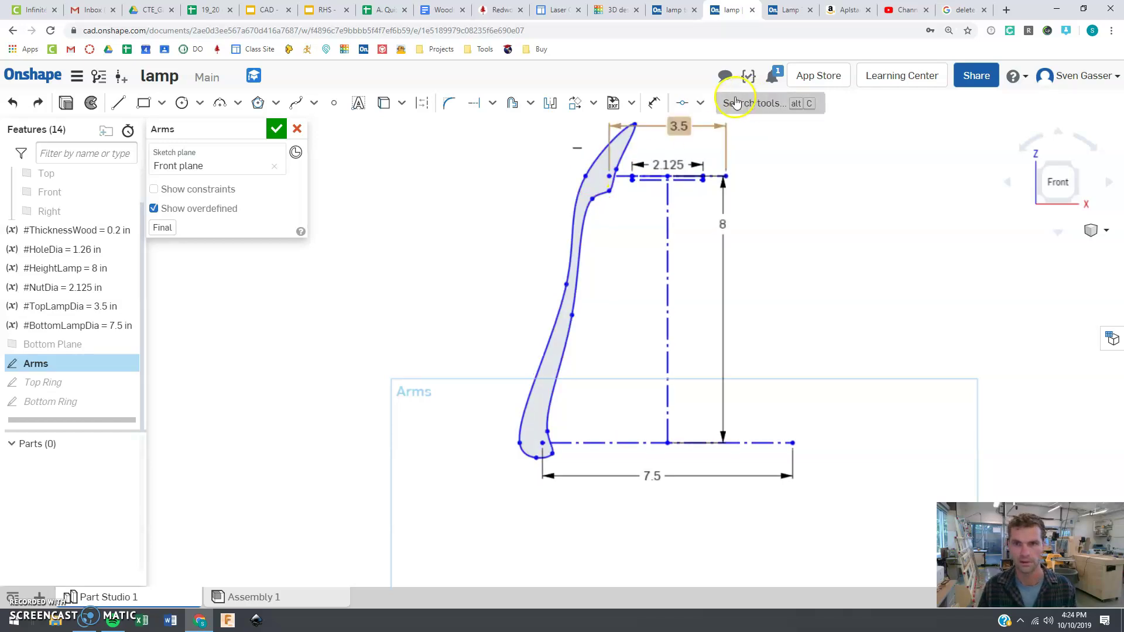
left_click(700, 105)
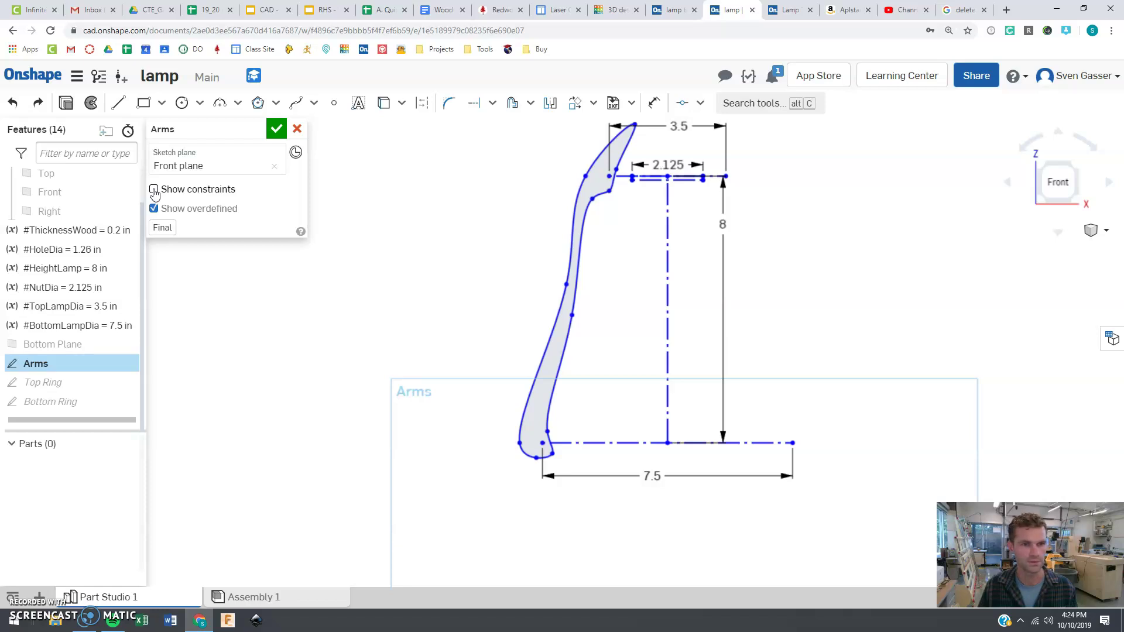
Step: Bend the arm's upper outer curve rightward into the top line's left end, with constraints shown
left_click(154, 191)
scroll(602, 156, "up", 5)
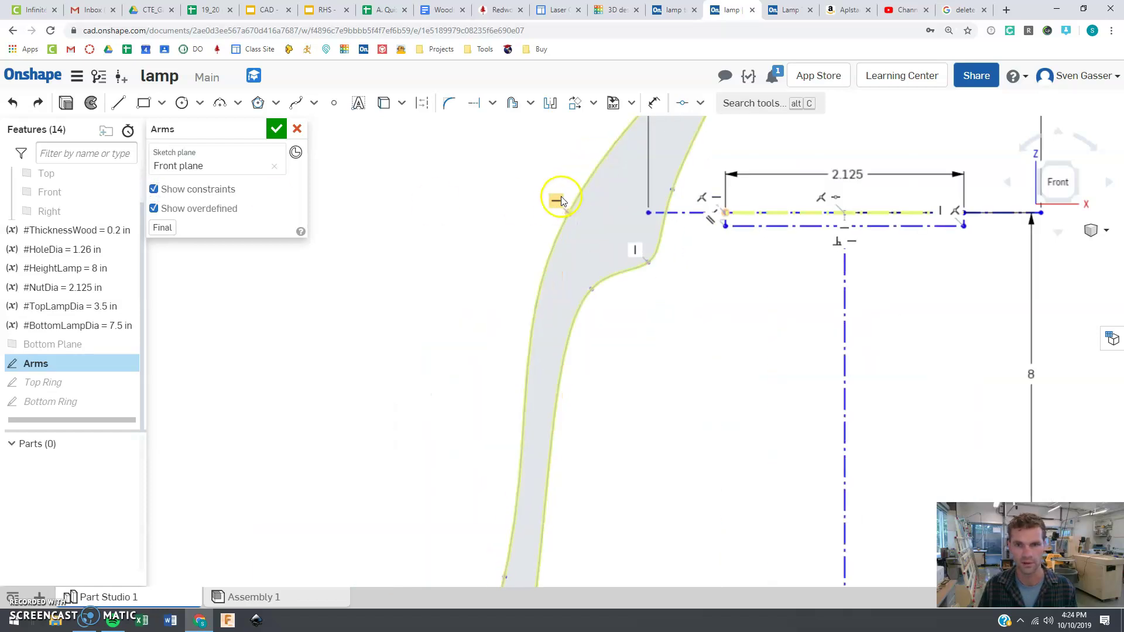
key("Escape")
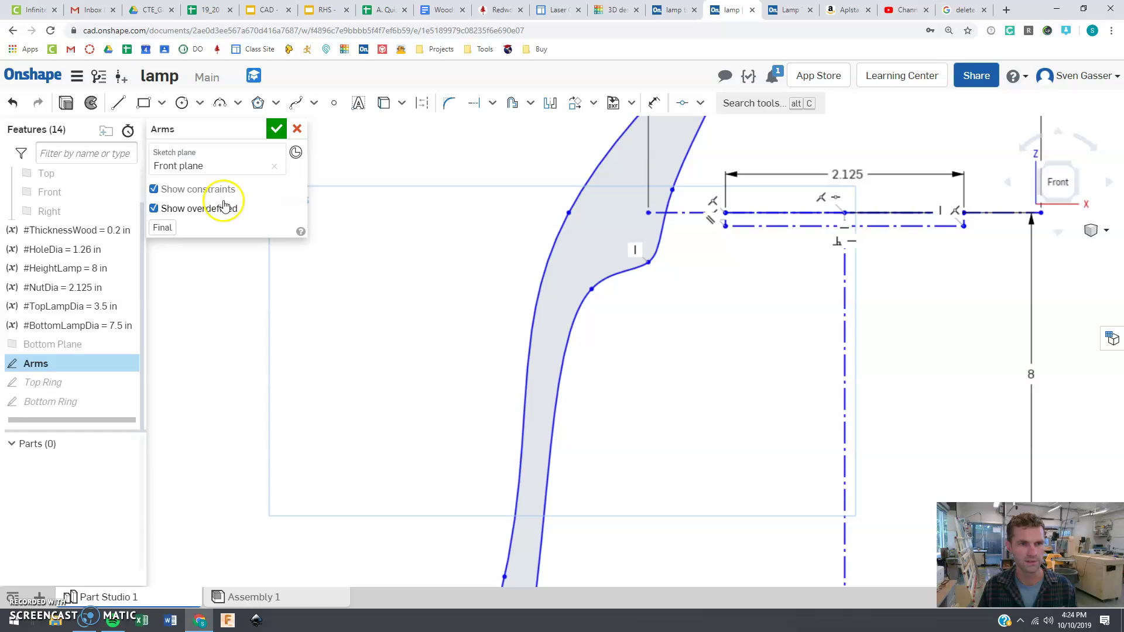
left_click(154, 189)
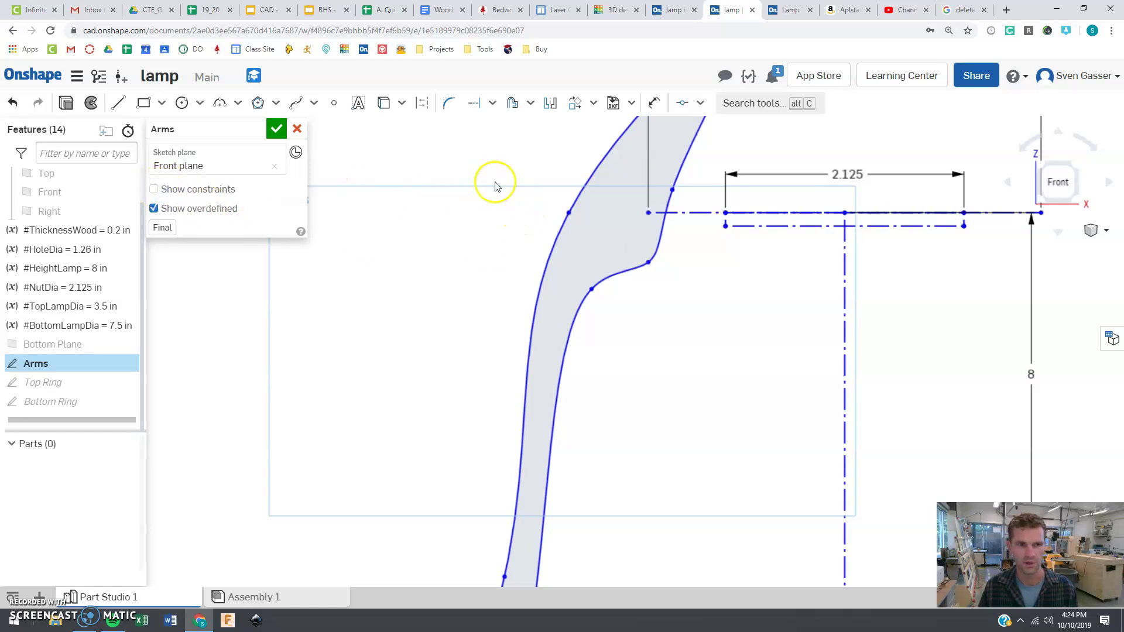
scroll(497, 184, "down", 3)
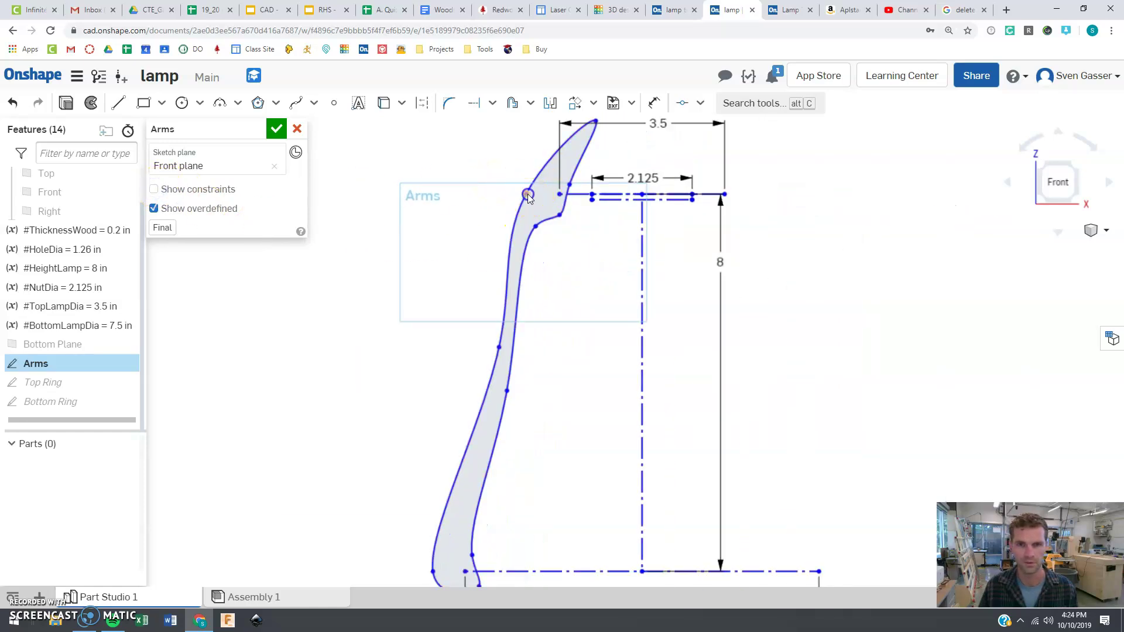
mouse_move(526, 194)
left_mouse_down()
mouse_move(537, 192)
mouse_move(545, 232)
mouse_move(567, 205)
left_mouse_up()
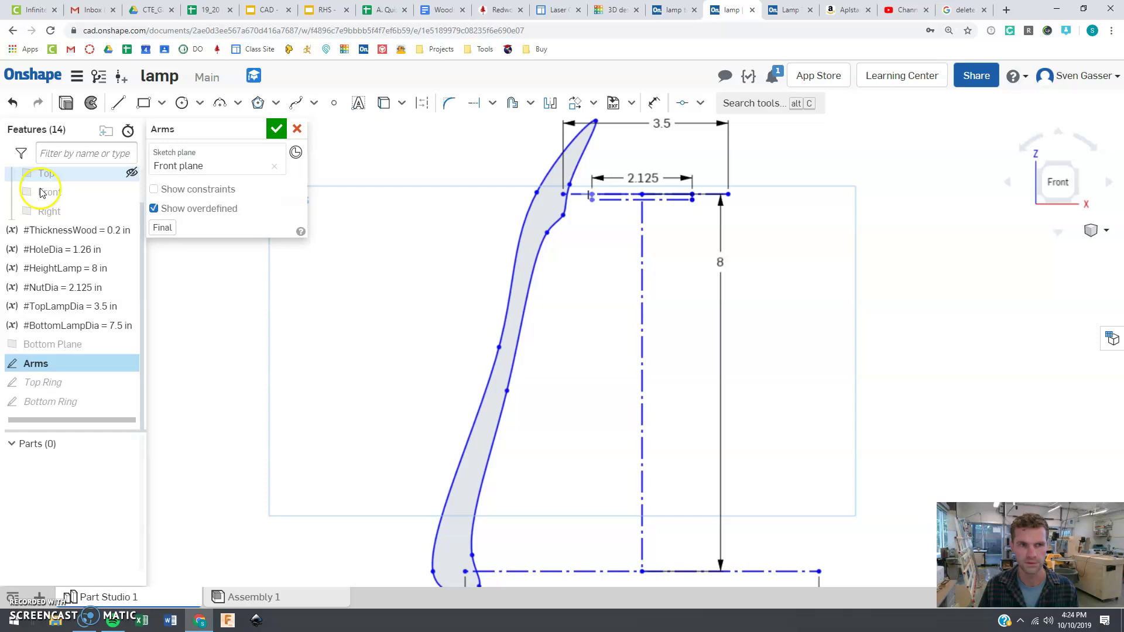
left_click(153, 189)
scroll(536, 196, "down", 5)
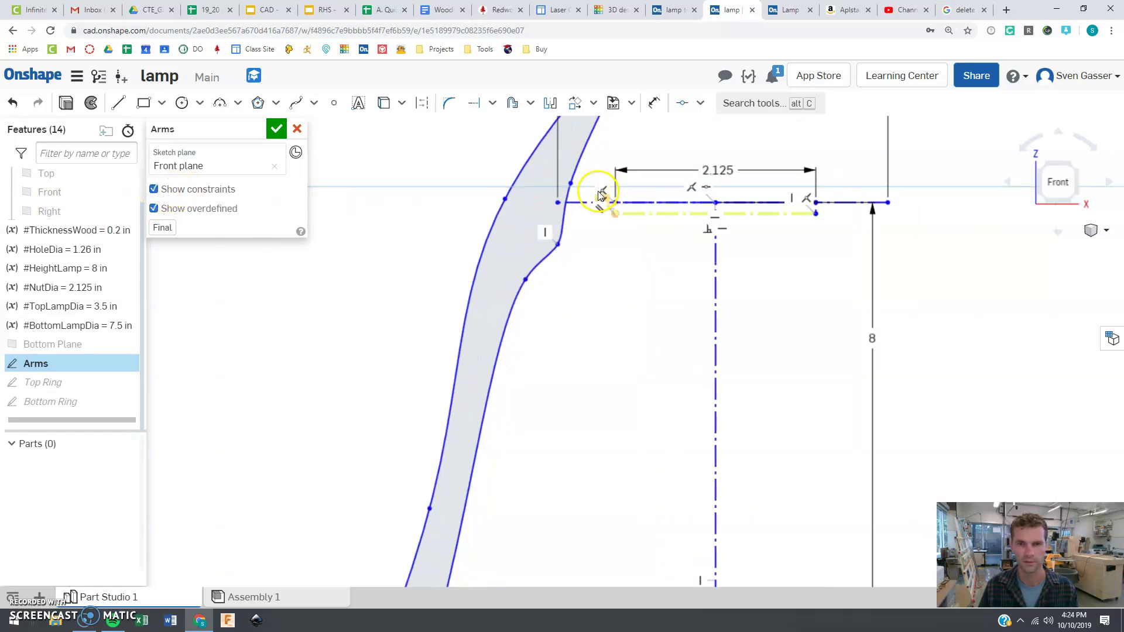
scroll(532, 288, "up", 4)
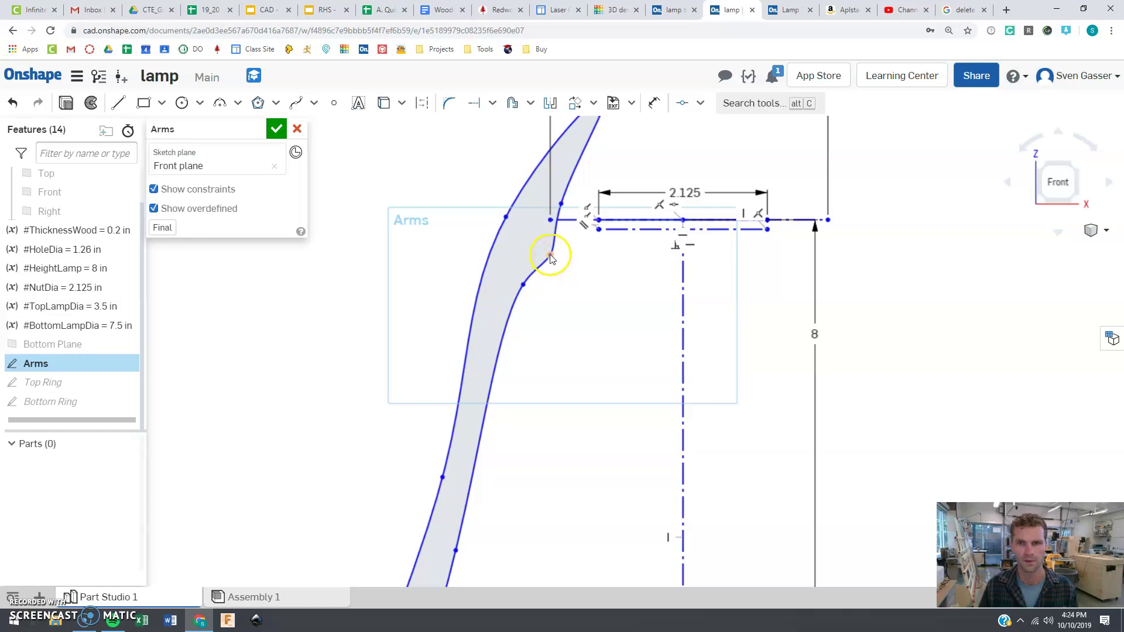
Step: Adjust the inner and outer spline points into a smoother S-curve, then hide the constraint icons
left_click_drag(550, 258, 558, 258)
left_click_drag(561, 203, 572, 202)
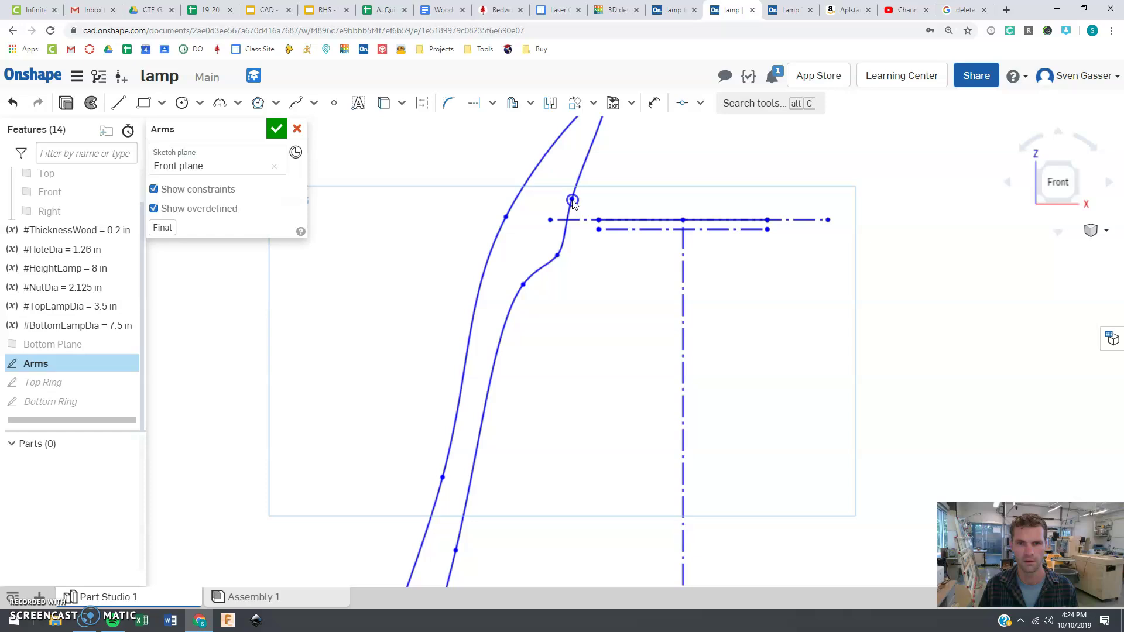
scroll(586, 286, "up", 5)
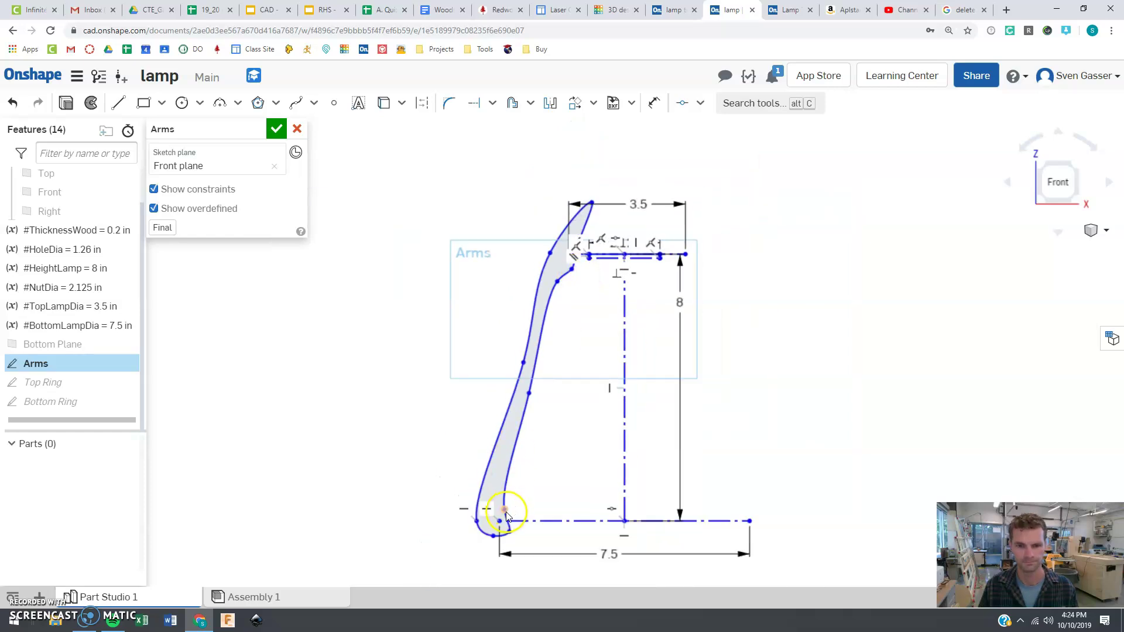
left_click_drag(507, 516, 511, 511)
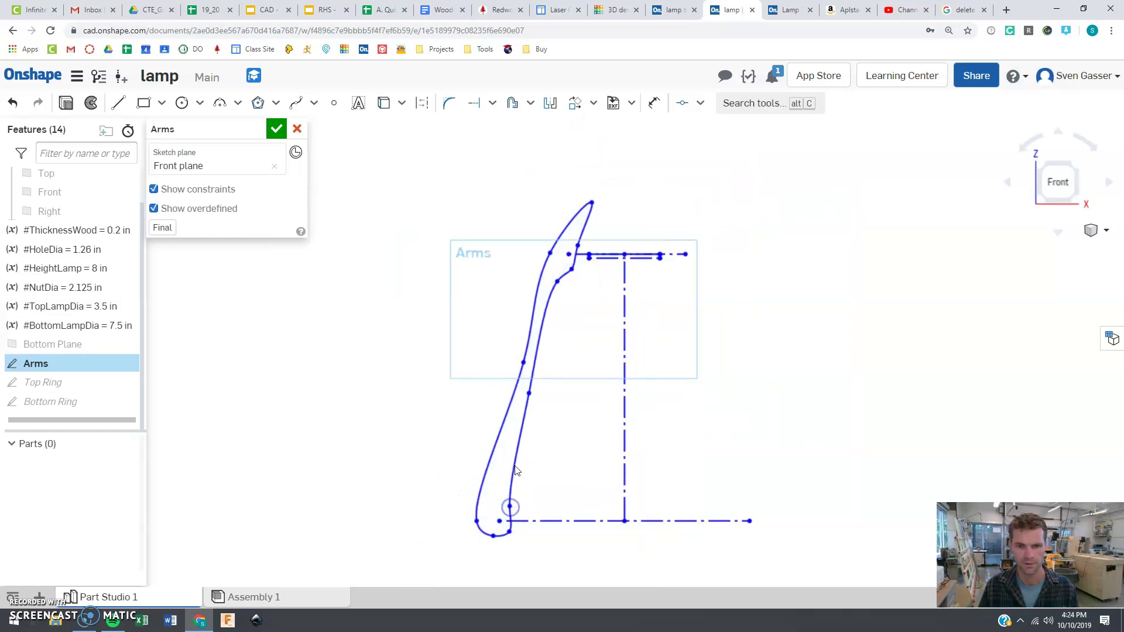
left_click_drag(521, 363, 545, 408)
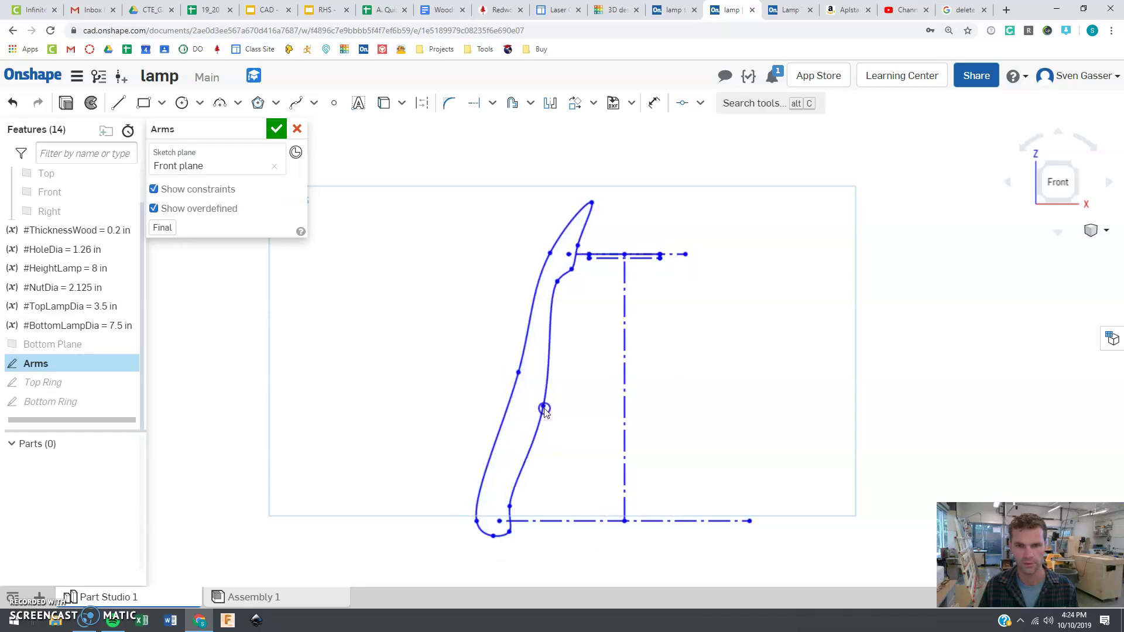
left_click_drag(517, 371, 518, 409)
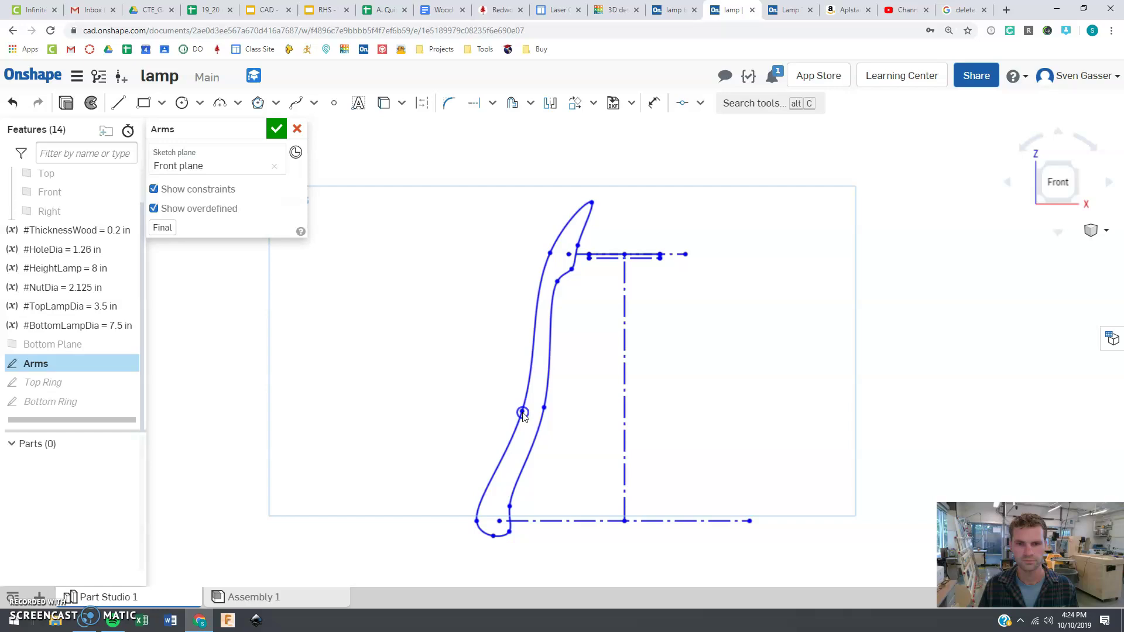
left_click_drag(523, 414, 524, 415)
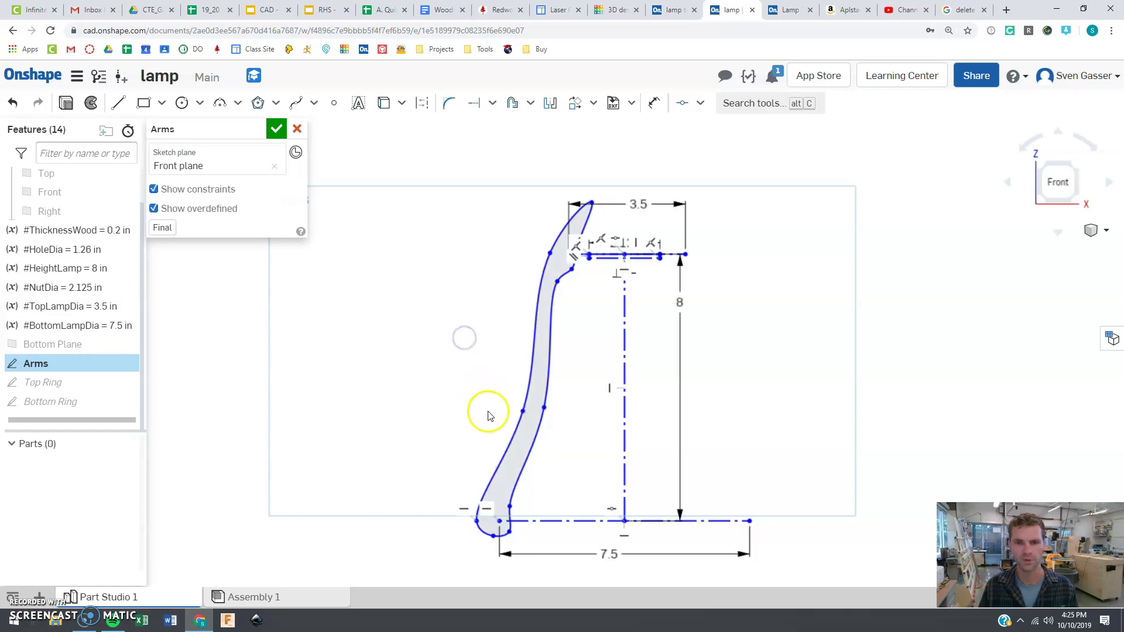
scroll(484, 409, "down", 5)
scroll(504, 490, "up", 2)
scroll(490, 284, "up", 3)
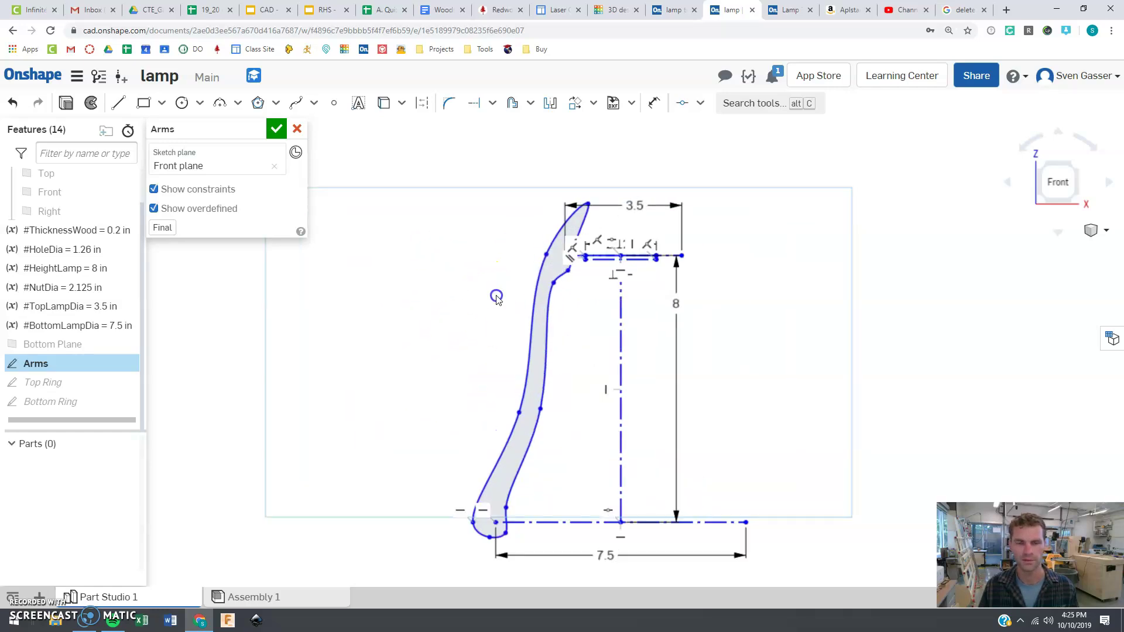
left_click(153, 189)
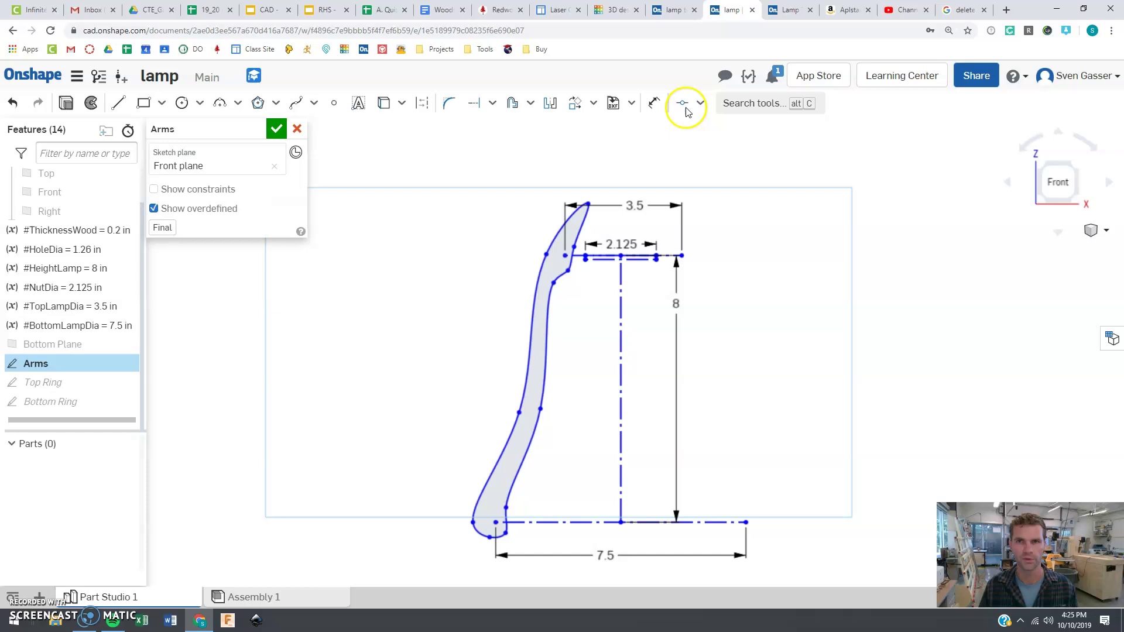
left_click(676, 10)
key("ctrl+Tab")
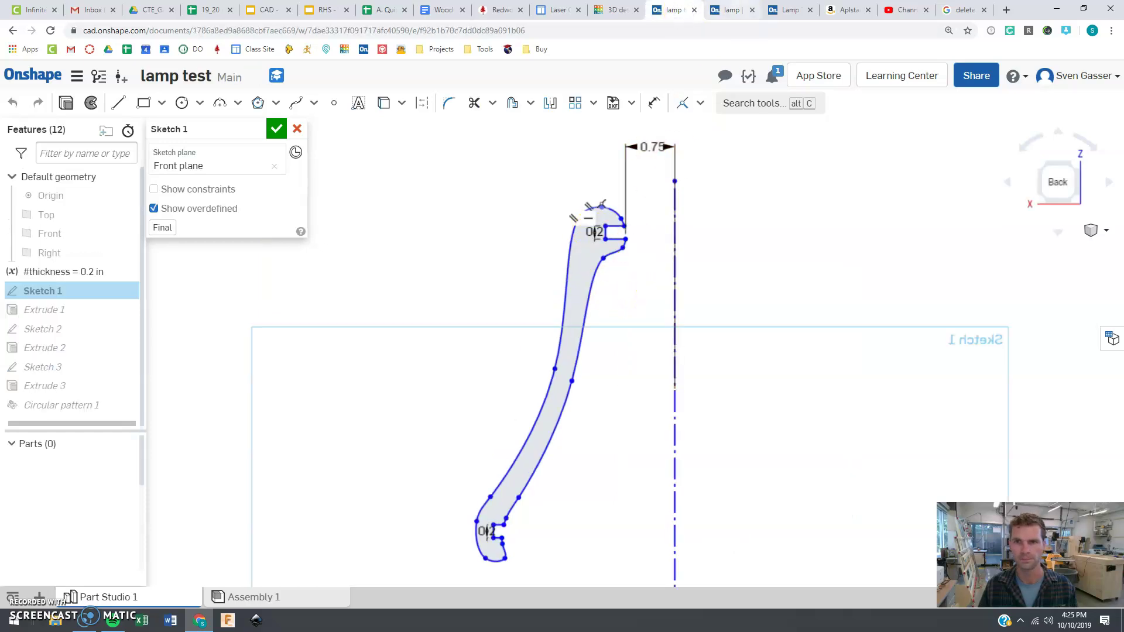
scroll(574, 269, "down", 2)
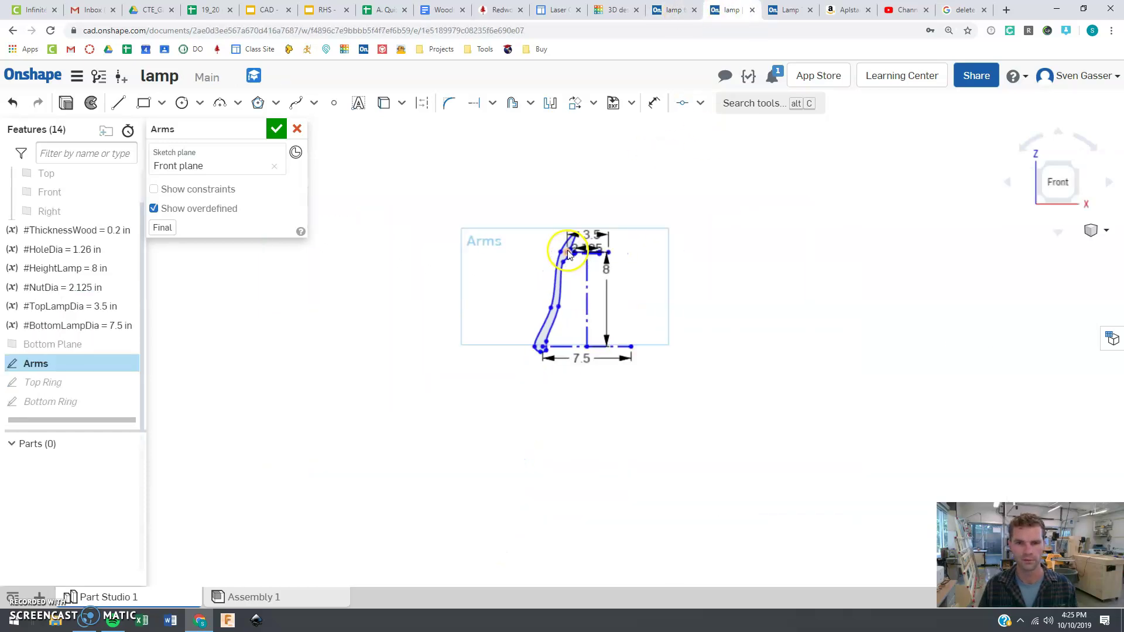
scroll(577, 271, "up", 10)
scroll(583, 274, "up", 2)
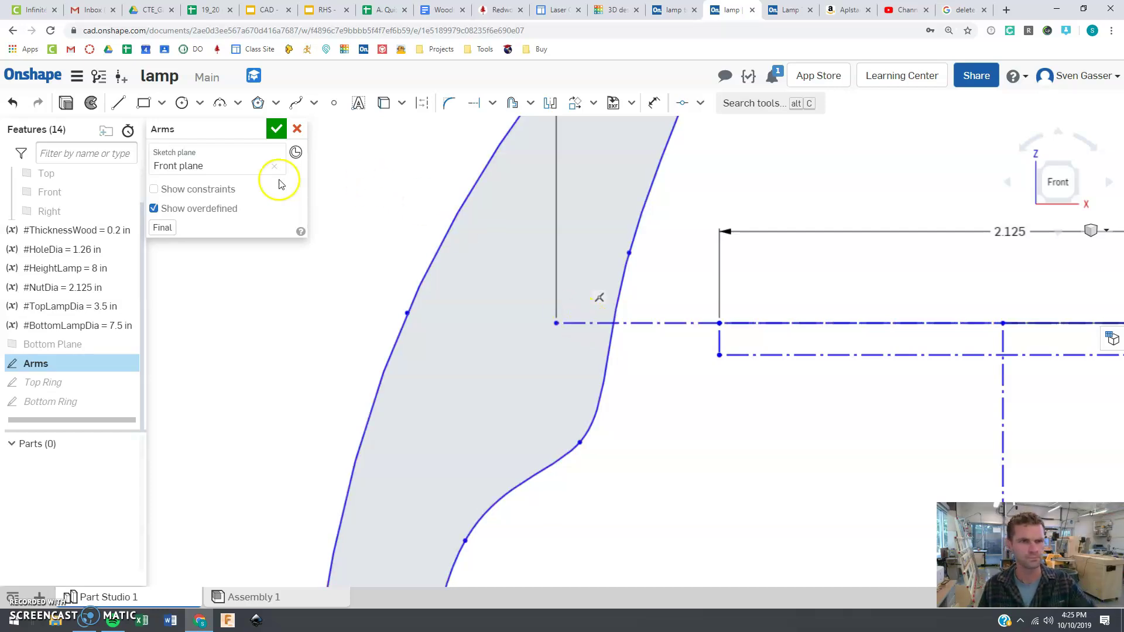
Step: Draw a small notch rectangle across the arm at the top line
left_click(143, 105)
left_click(565, 333)
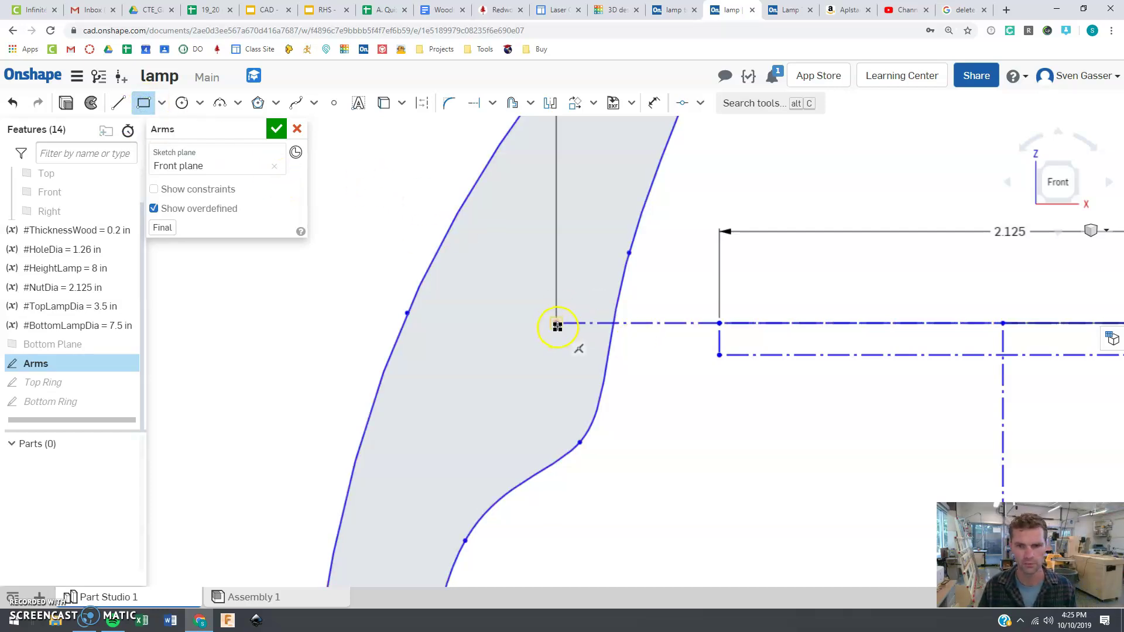
left_click_drag(557, 326, 667, 371)
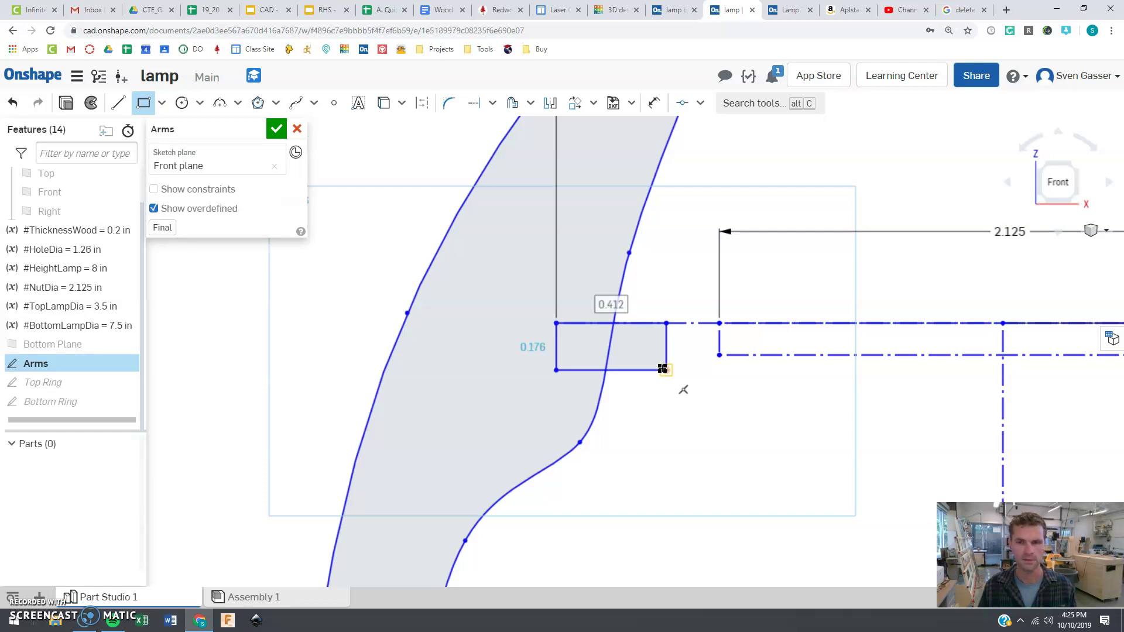
key("Escape")
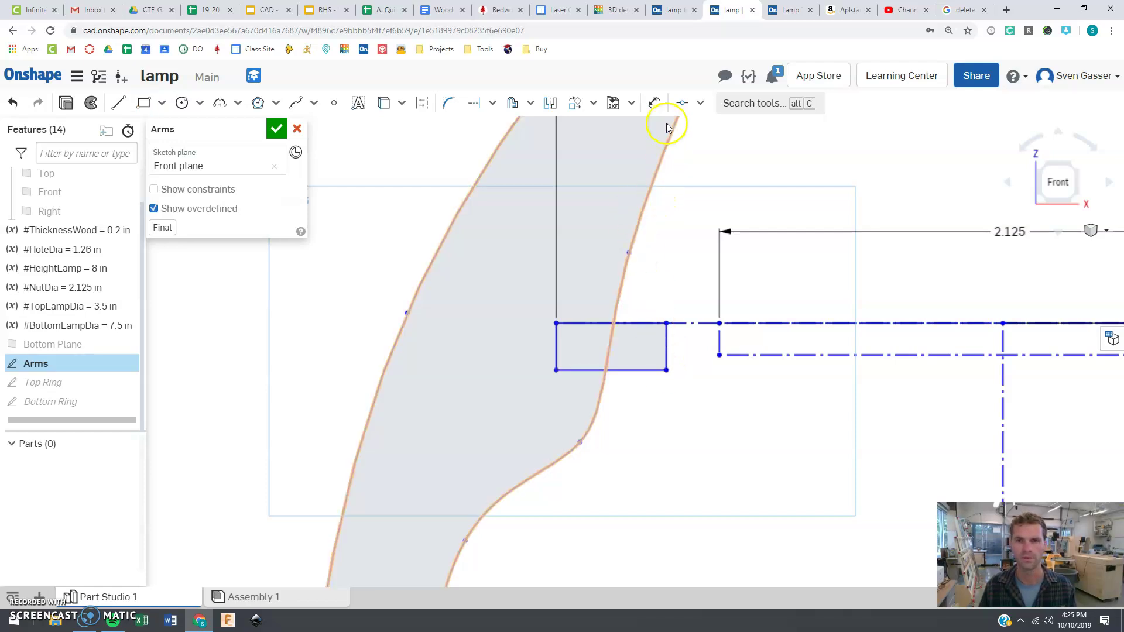
Step: Dimension the notch's left edge height to #ThicknessWood (0.2 in)
left_click(655, 104)
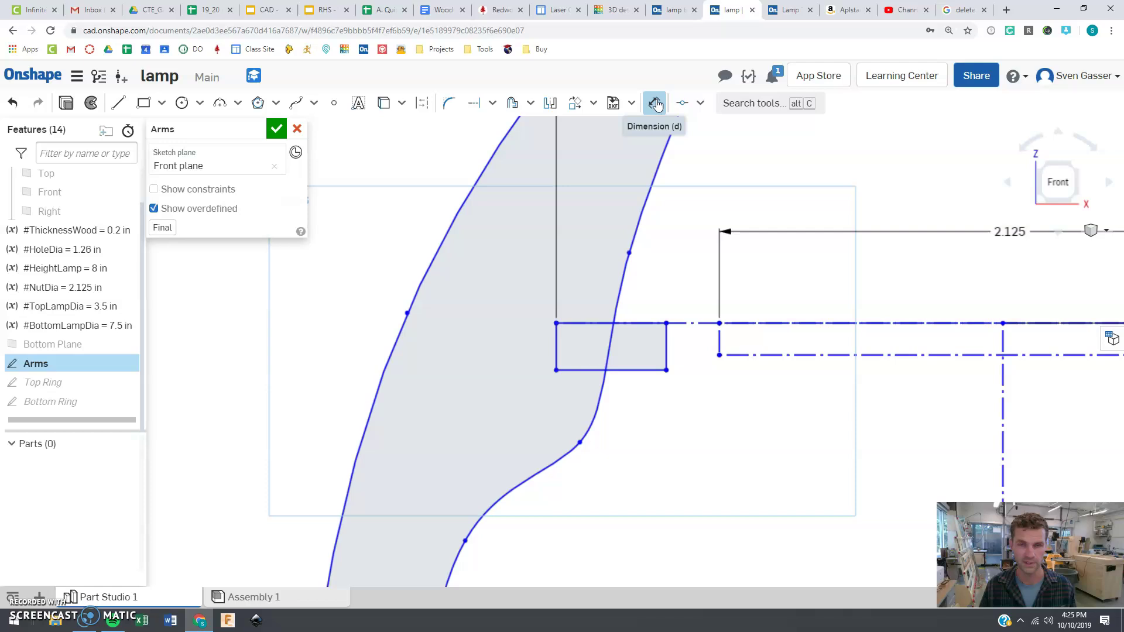
left_click(588, 321)
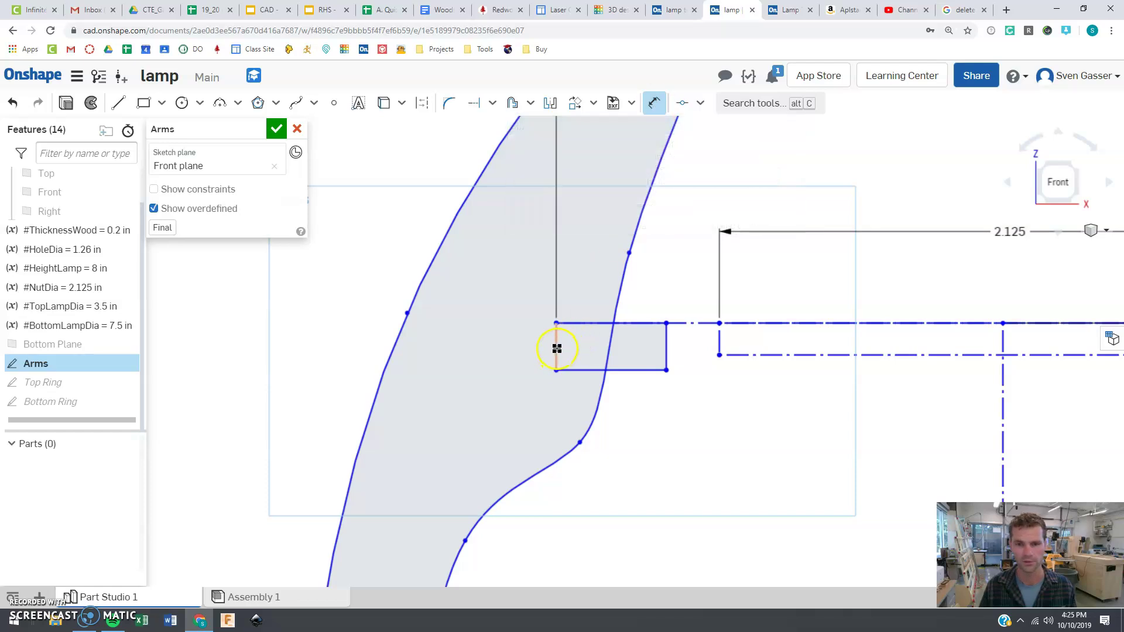
left_click(683, 434)
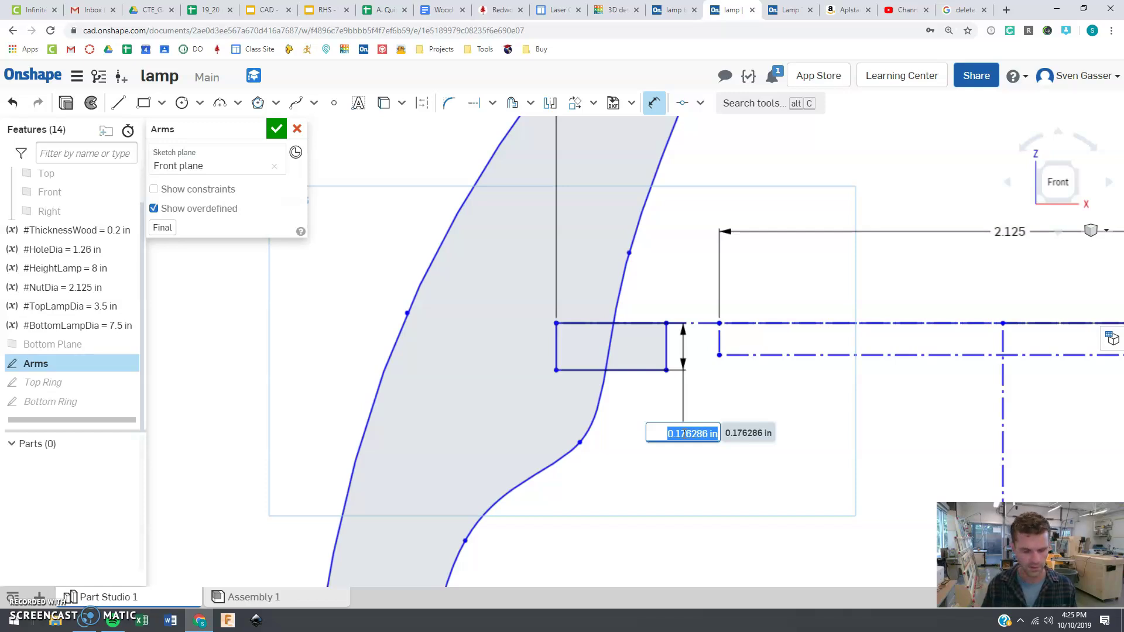
type("t")
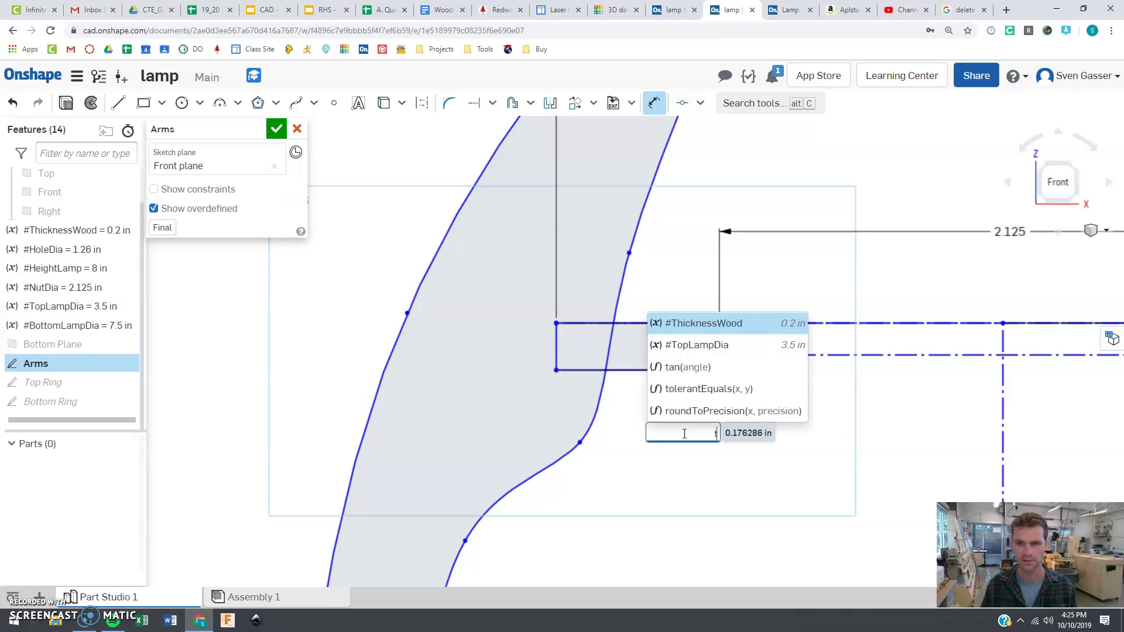
key("Return")
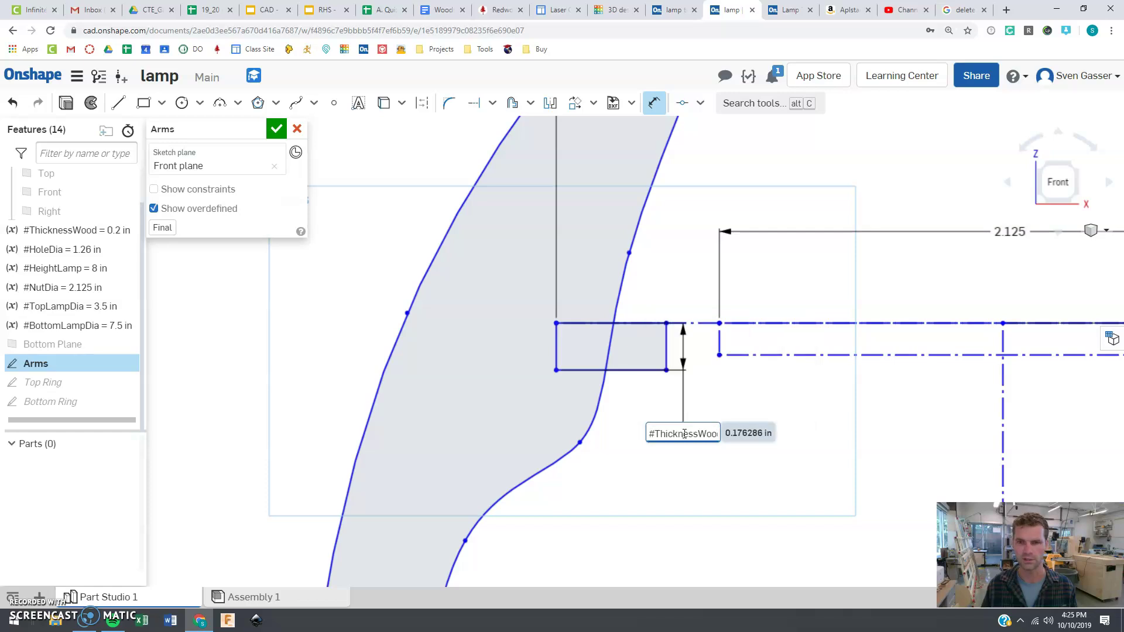
key("Return")
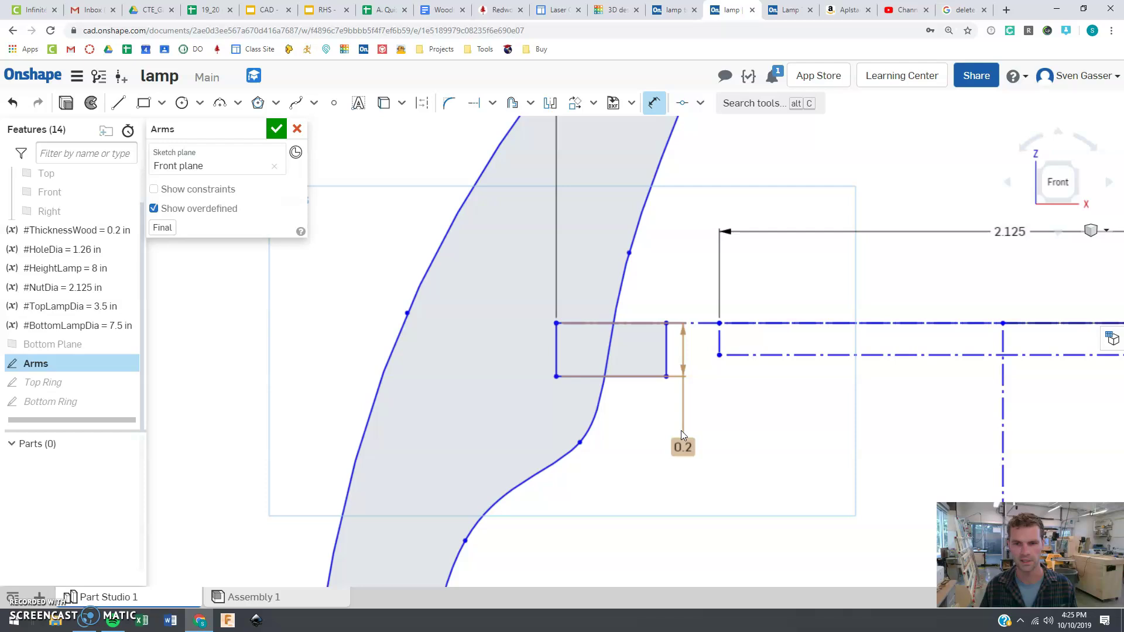
Step: Draw a corner rectangle from the origin into the arm's base as the bottom notch
left_click(648, 419)
scroll(659, 379, "down", 5)
scroll(659, 380, "down", 8)
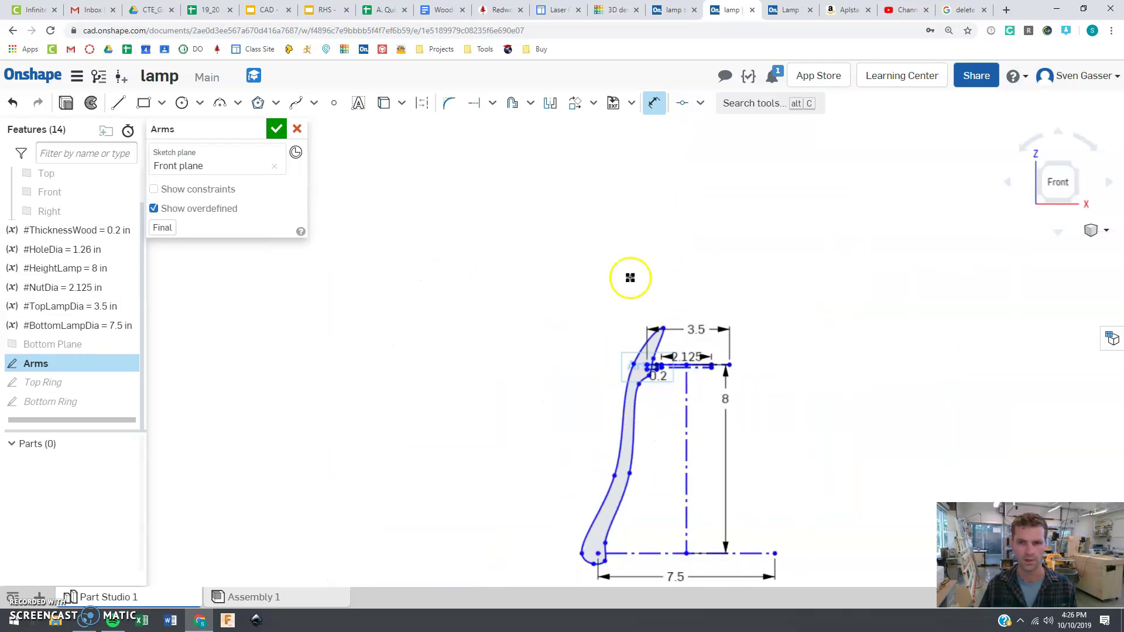
scroll(607, 477, "up", 10)
scroll(615, 433, "up", 5)
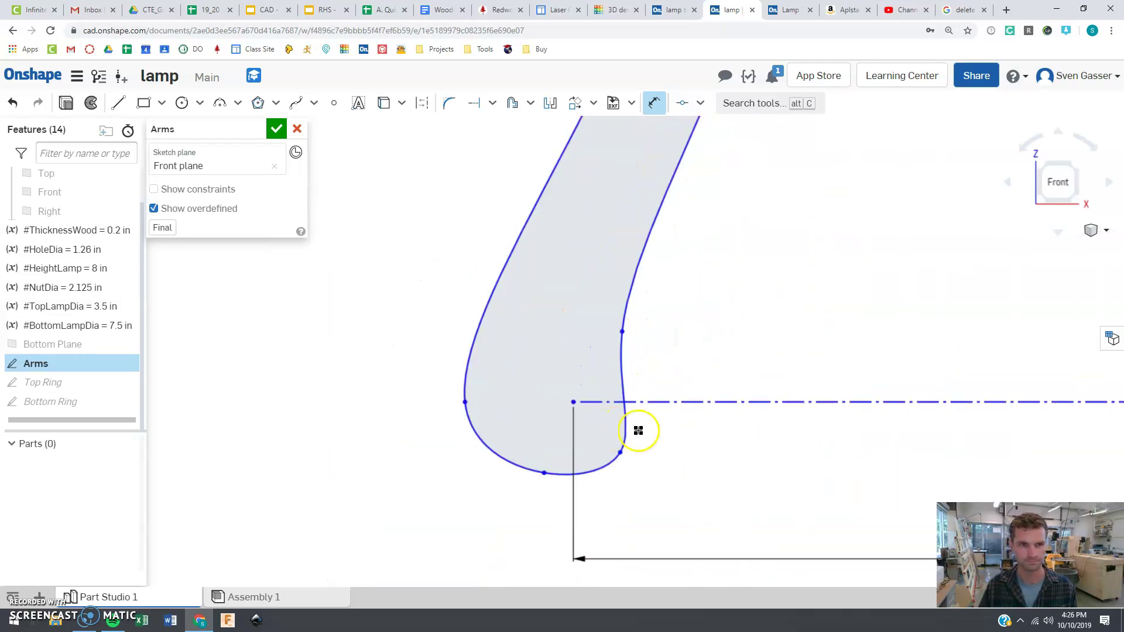
left_click(142, 103)
left_click(576, 403)
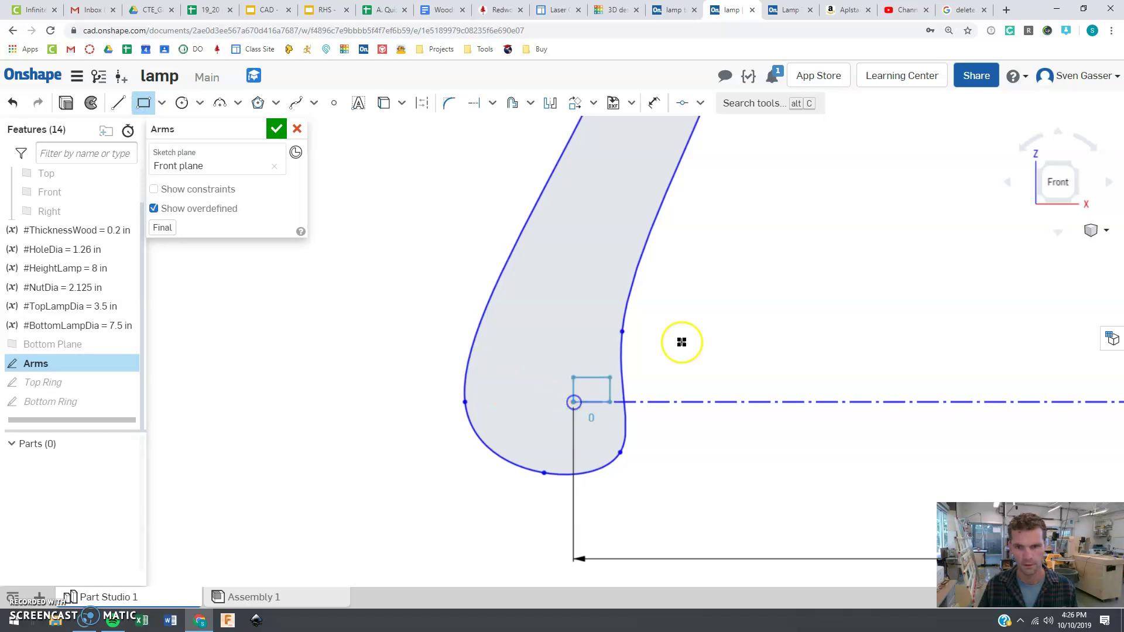
left_click(663, 376)
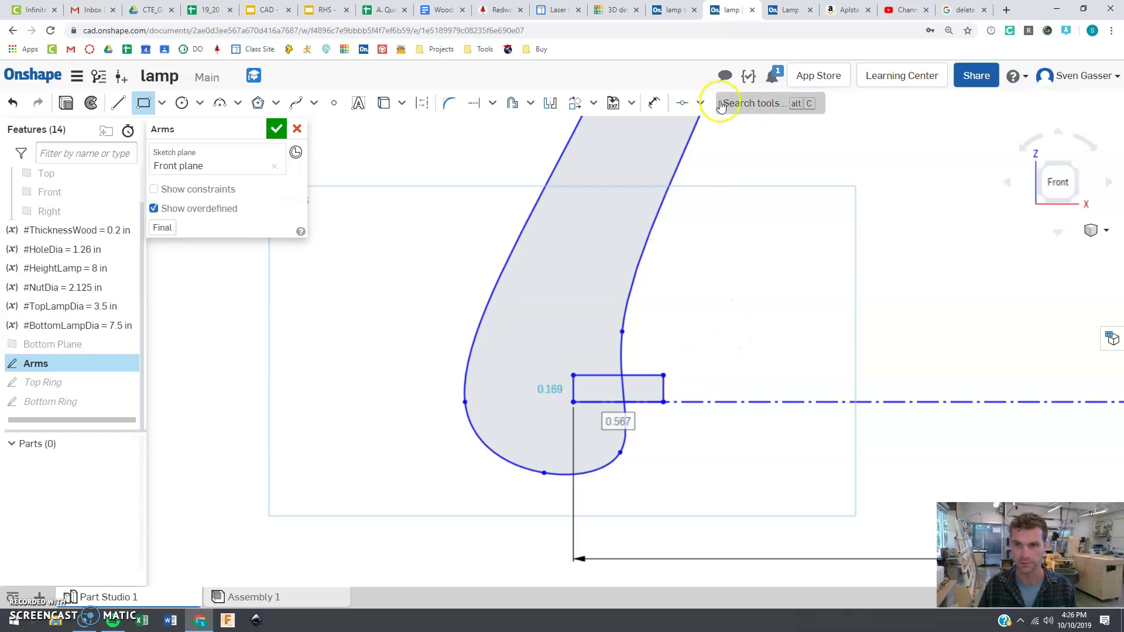
Step: Dimension the bottom notch's left edge height to #ThicknessWood (0.2 in)
left_click(654, 103)
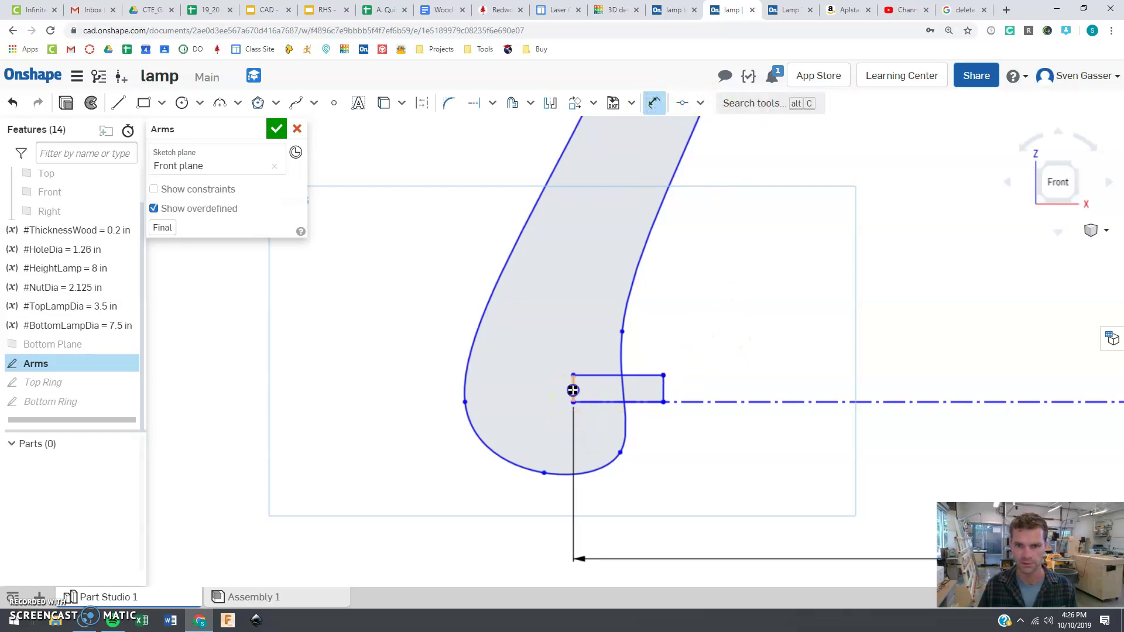
left_click(572, 389)
left_click(710, 363)
type("t")
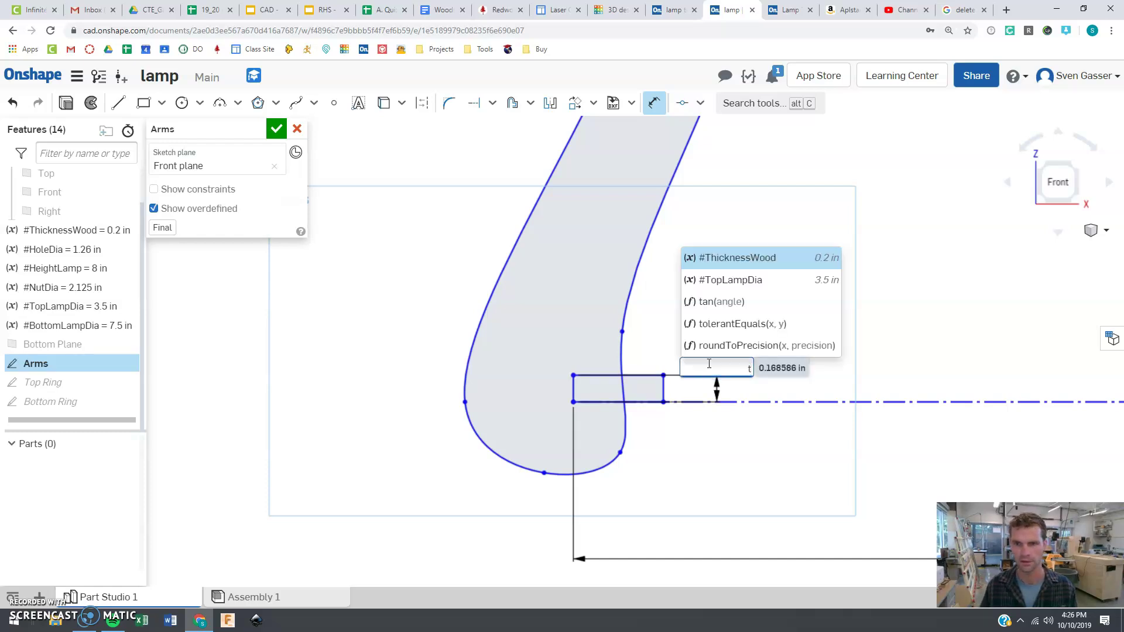
key("Return")
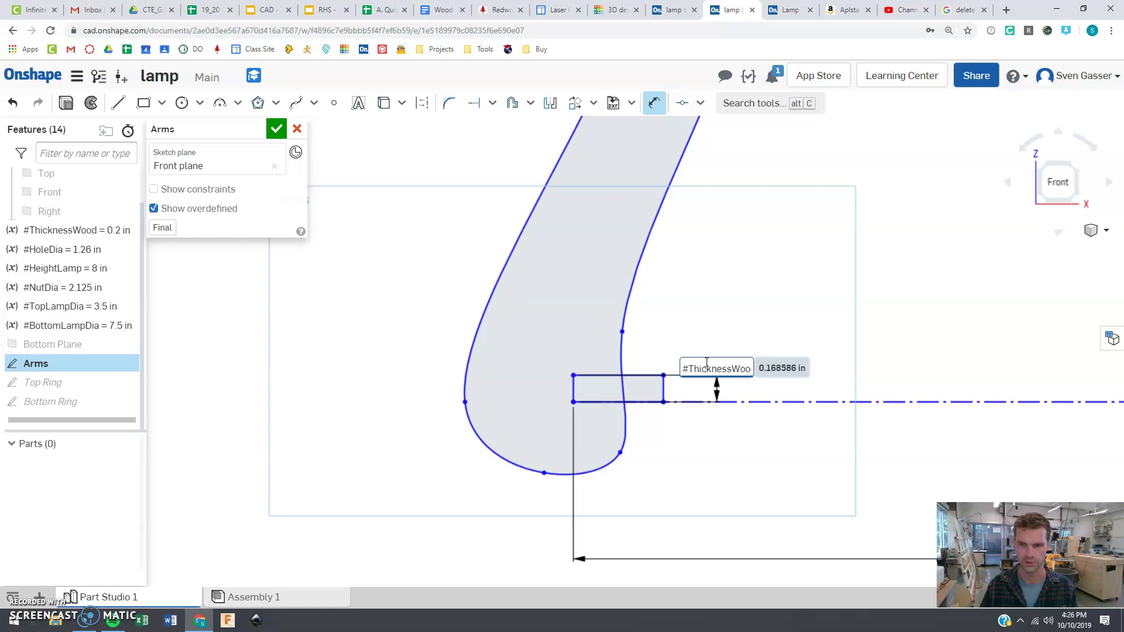
key("Return")
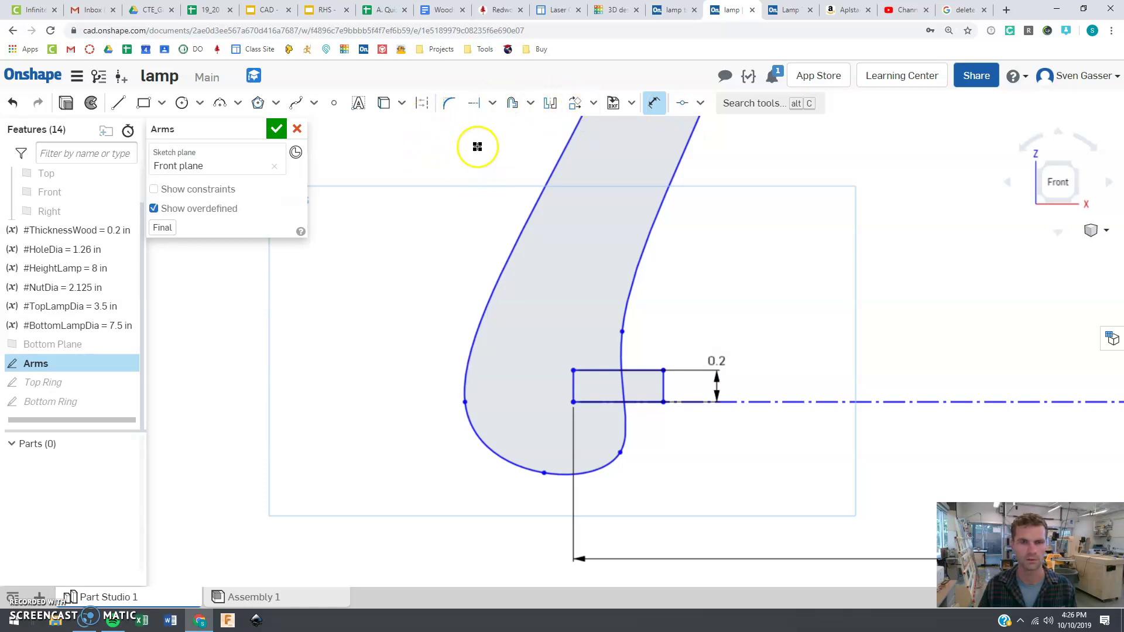
Step: Trim away the arm curve inside the bottom notch with the Trim tool
left_click(752, 106)
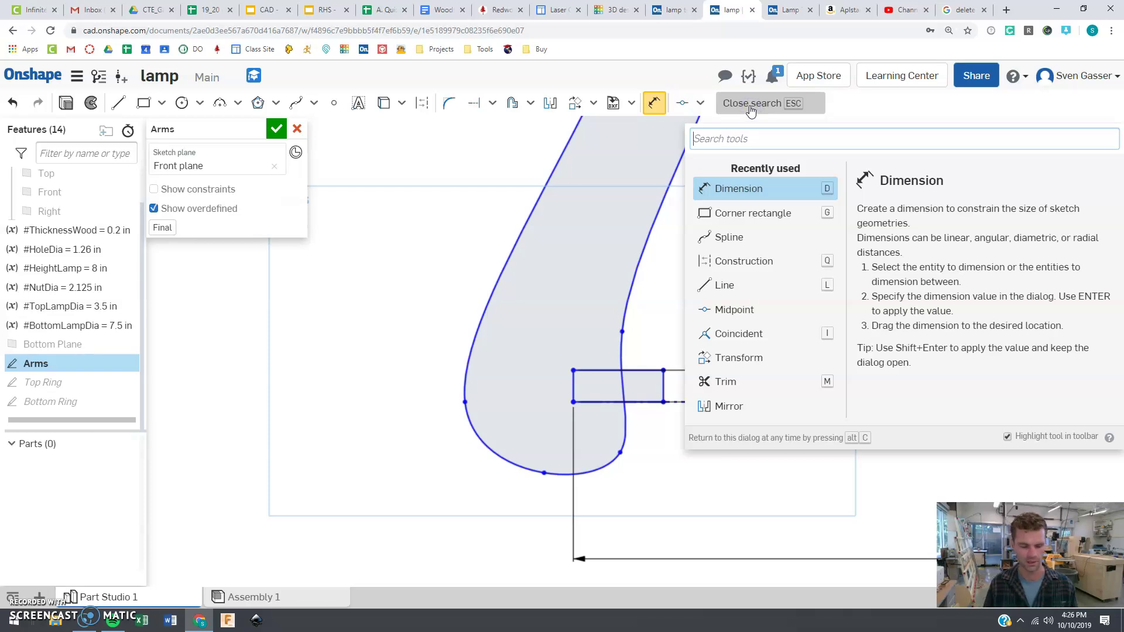
type("t")
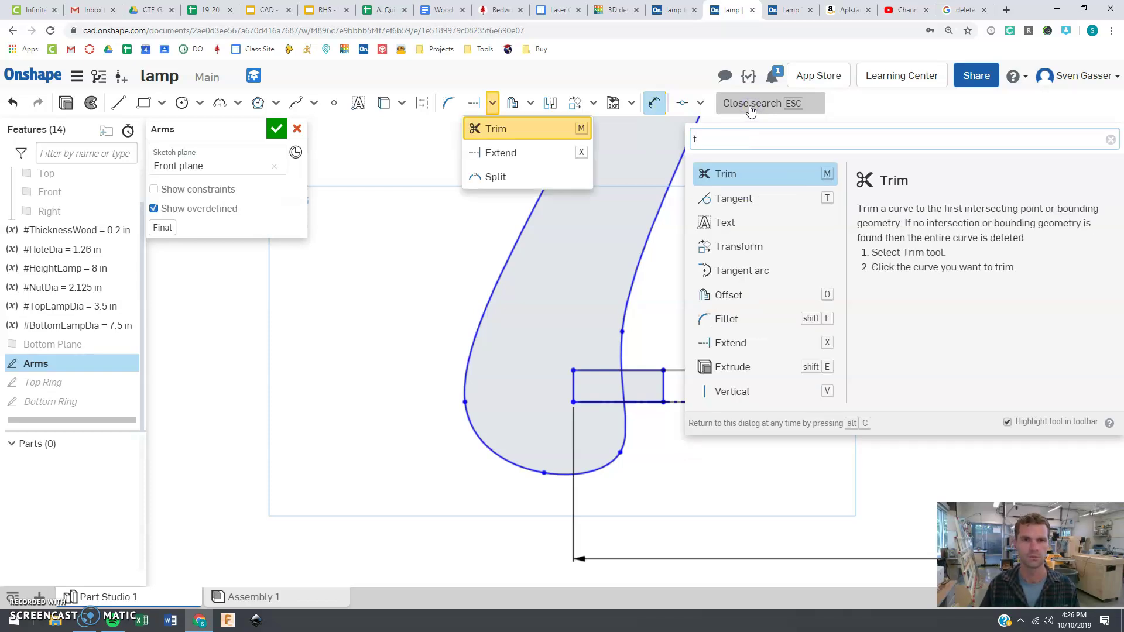
left_click(491, 131)
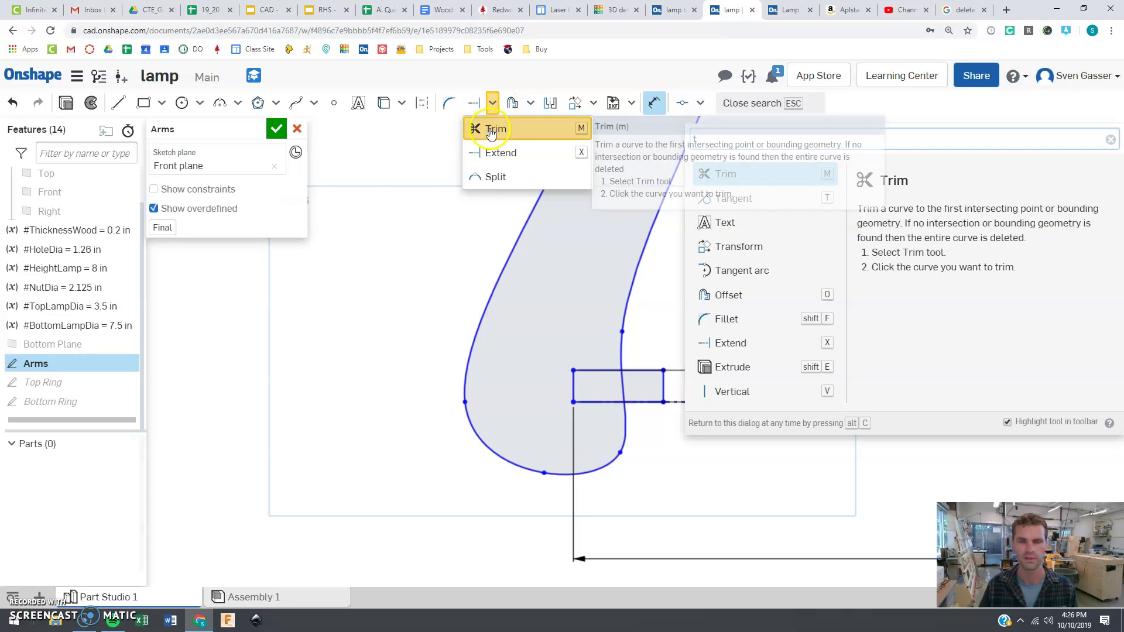
left_click(491, 131)
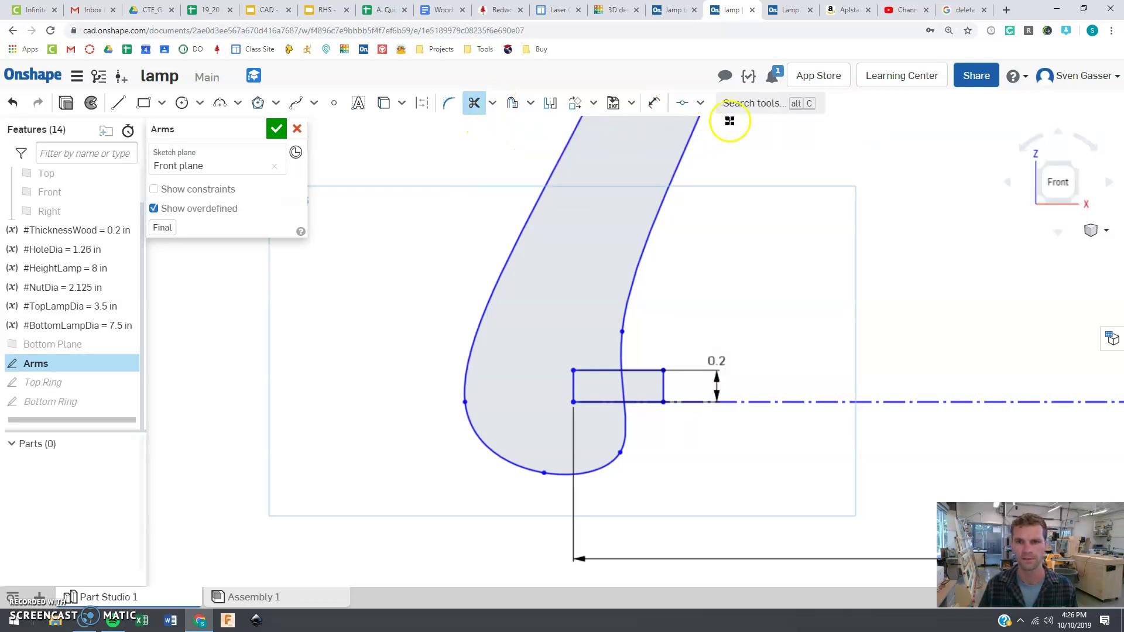
mouse_move(714, 372)
left_mouse_down()
mouse_move(646, 378)
mouse_move(662, 384)
left_mouse_up()
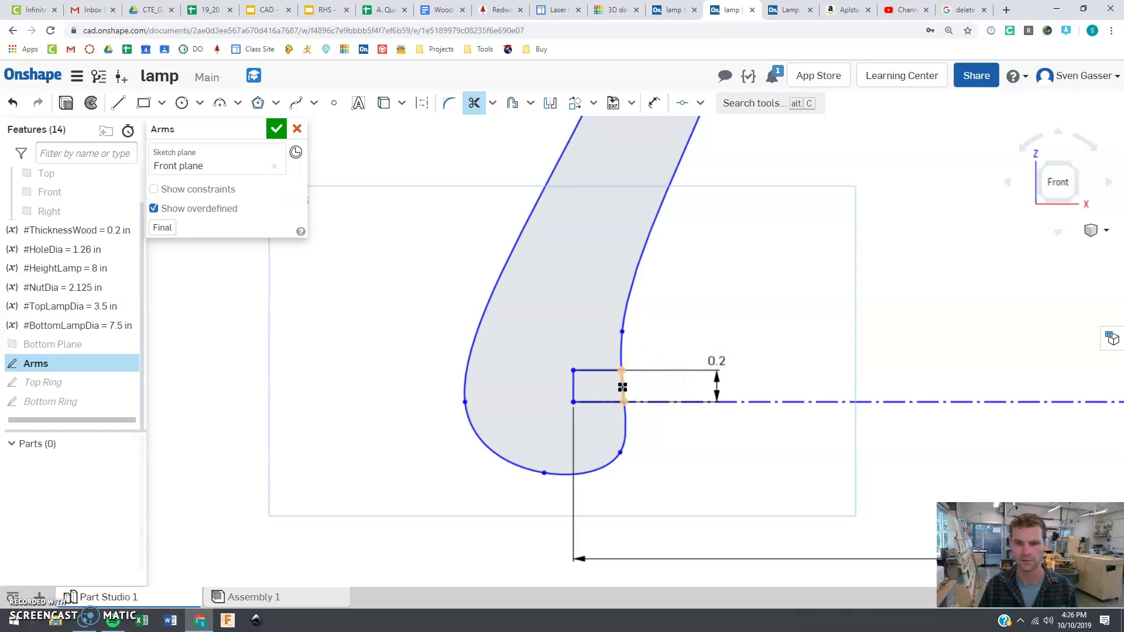
left_click(623, 388)
Step: Trim the arm curve inside the top notch, the rectangle's right edge, and the leftover bottom edge
scroll(381, 335, "down", 8)
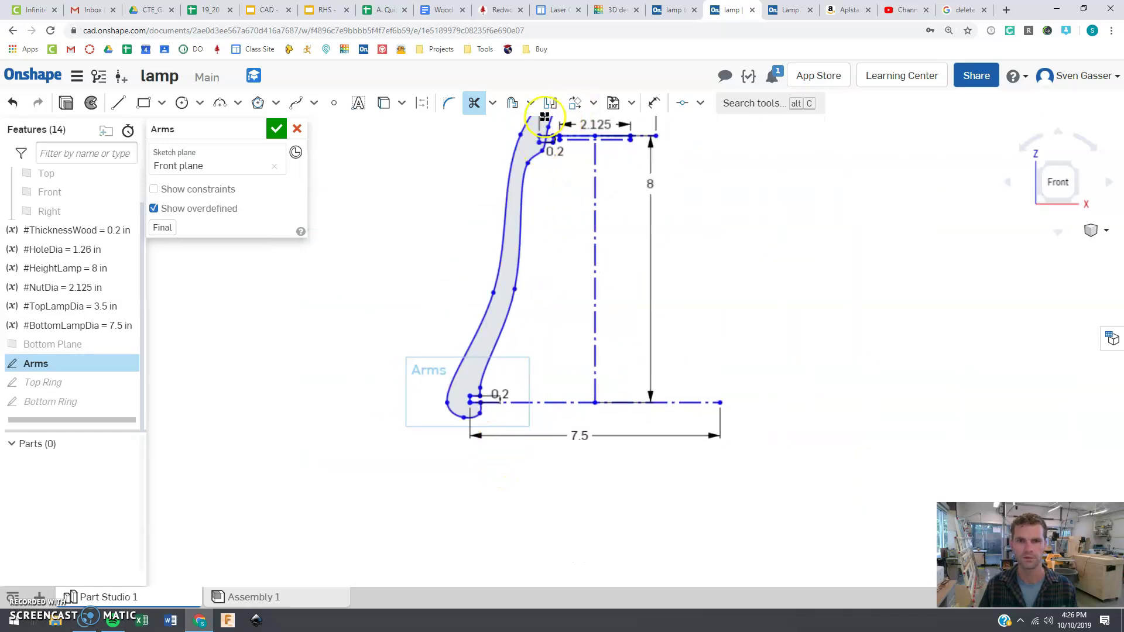
scroll(544, 126, "up", 10)
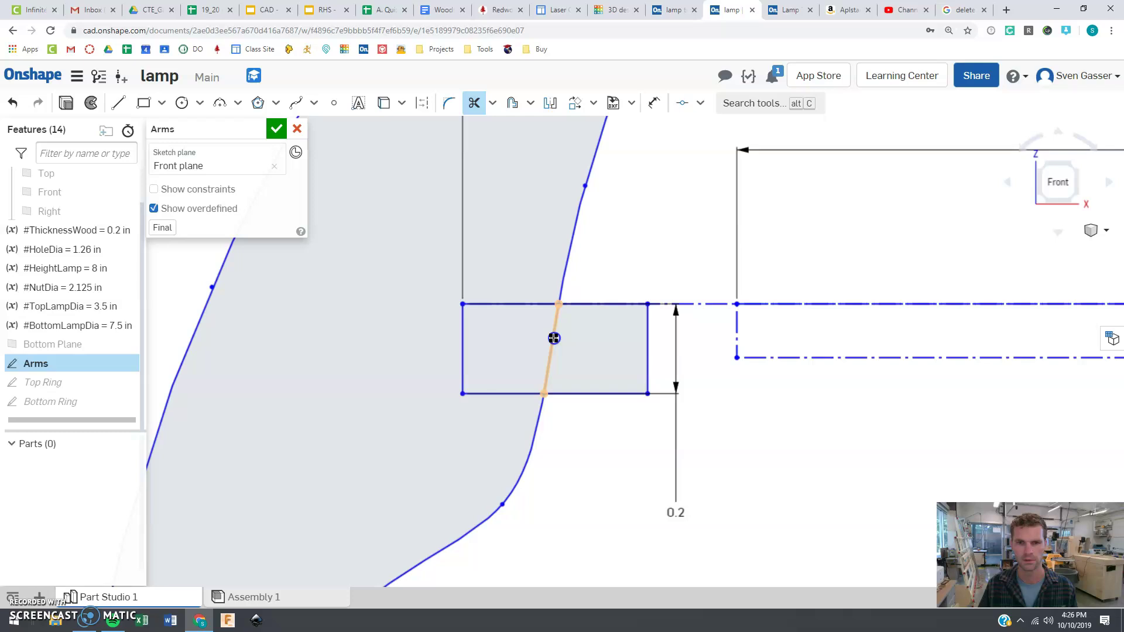
left_click(553, 338)
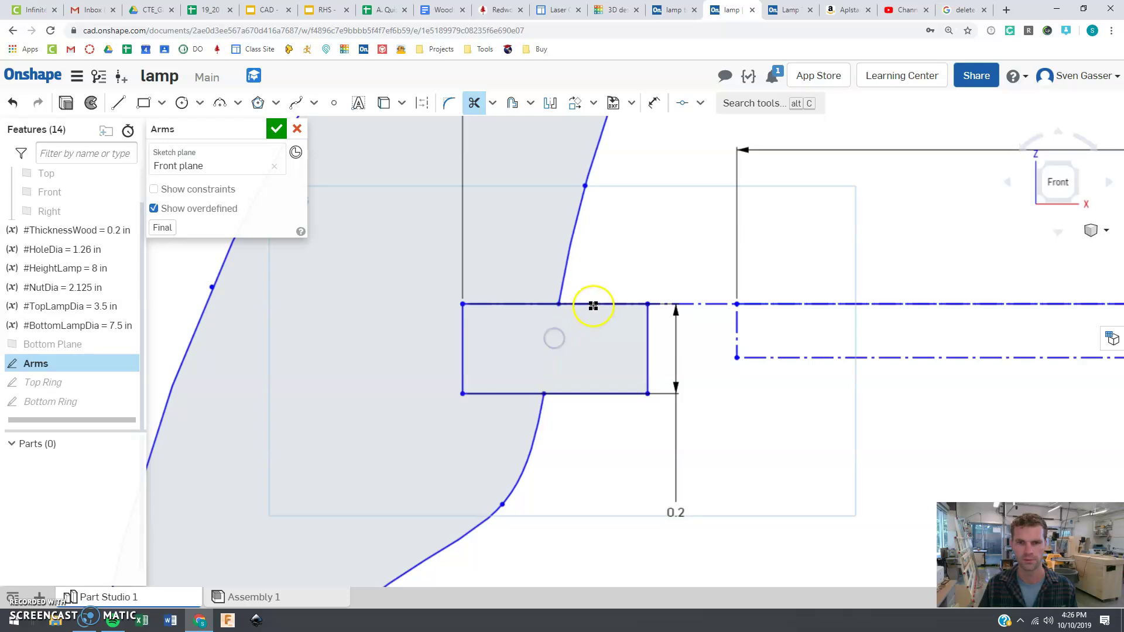
left_click(647, 344)
left_click(604, 396)
scroll(615, 387, "down", 5)
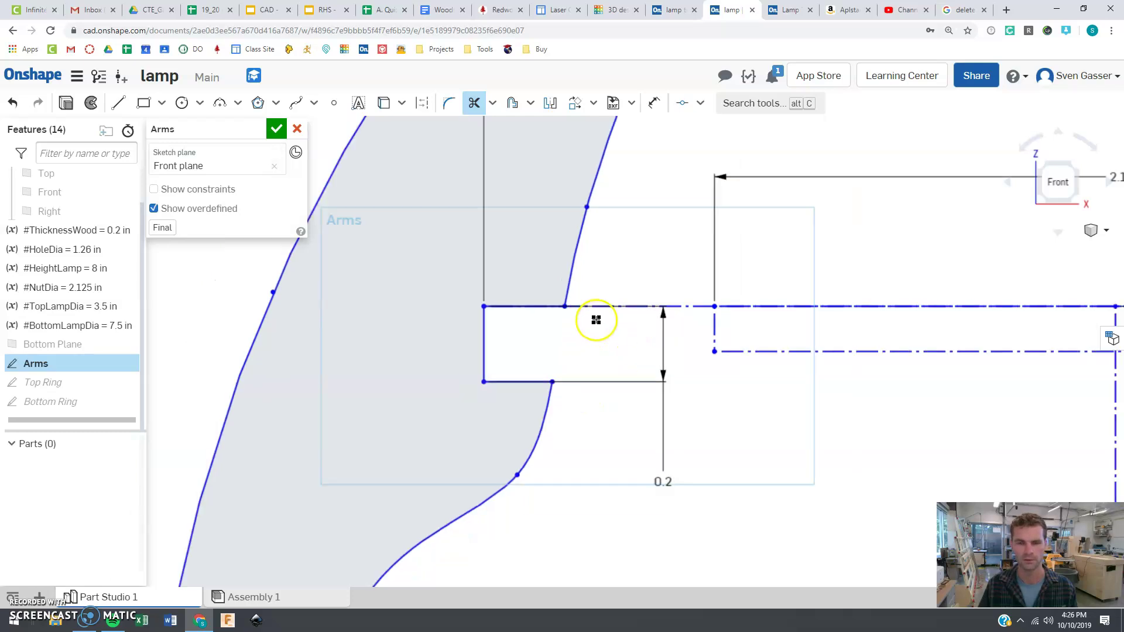
scroll(591, 297, "down", 5)
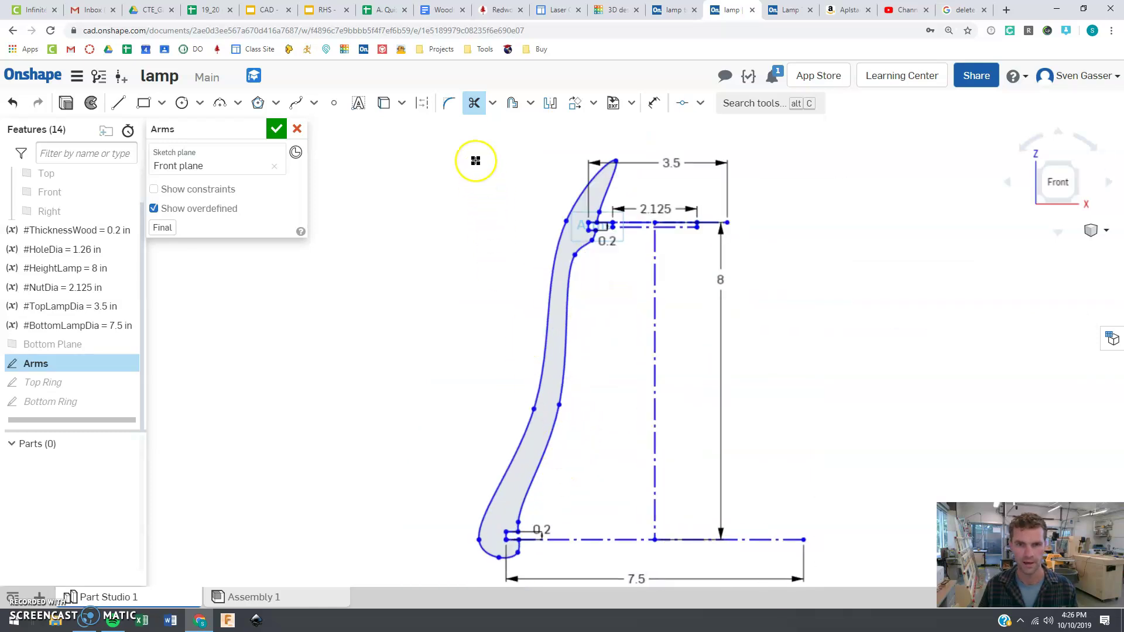
left_click(474, 103)
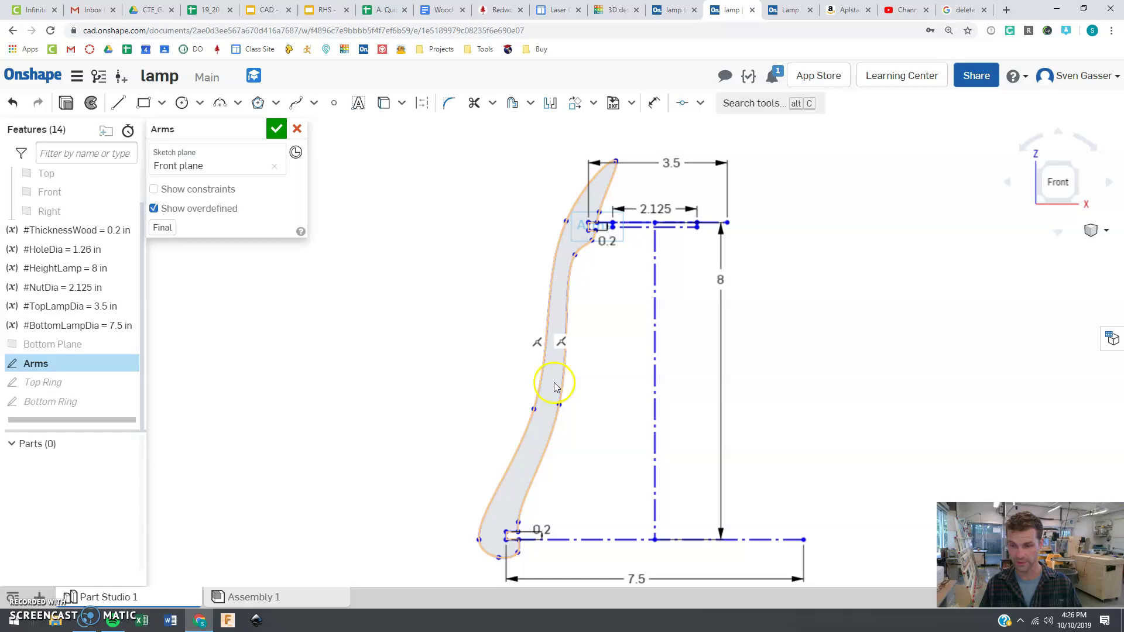